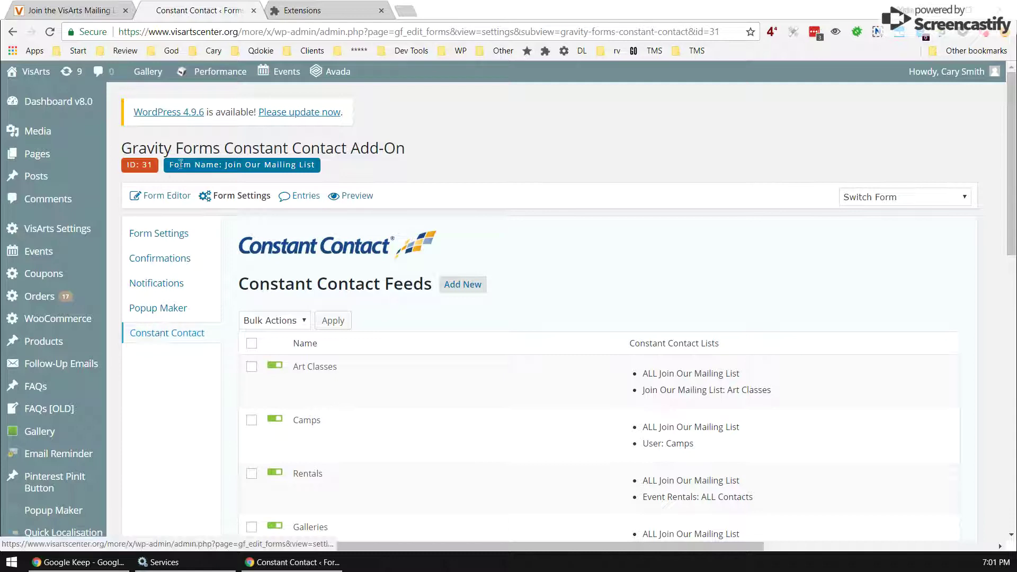
# - Review the form's existing Constant Contact feeds and the contact lists assigned to each department
pyautogui.moveTo(241, 201)
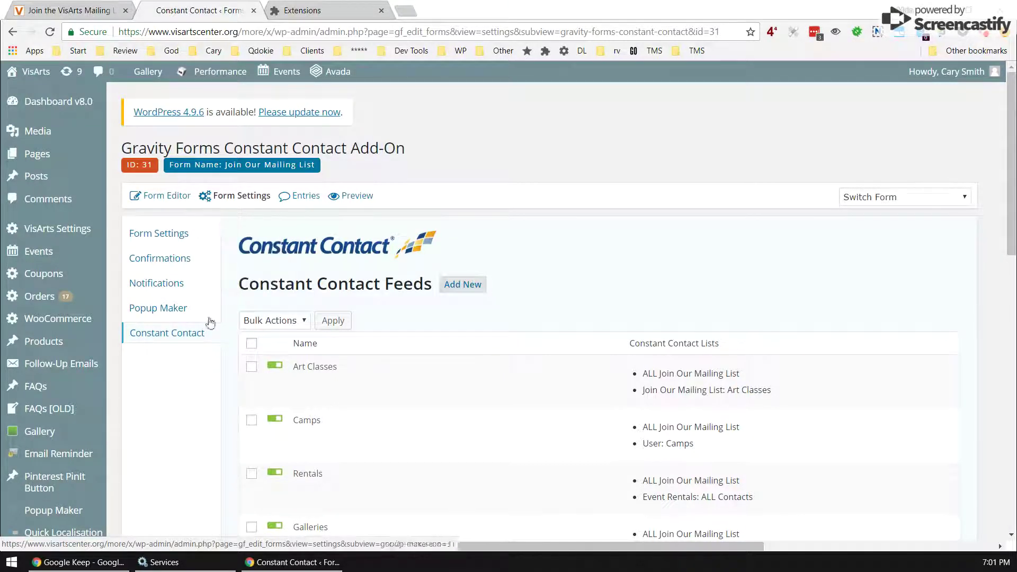
pyautogui.scroll(-2, 207, 328)
pyautogui.scroll(-1, 223, 316)
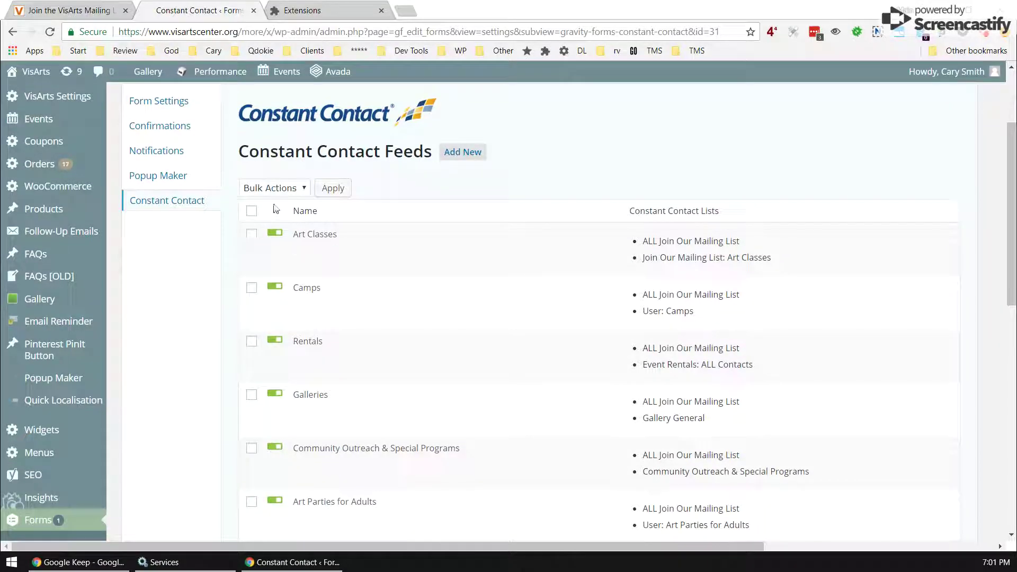
pyautogui.scroll(-2, 337, 257)
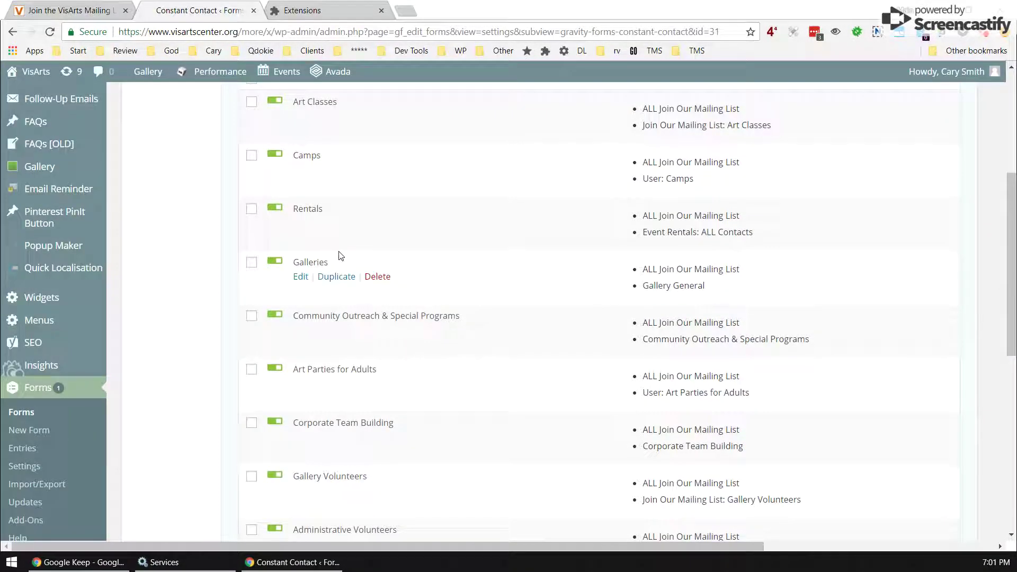
pyautogui.scroll(-2, 358, 219)
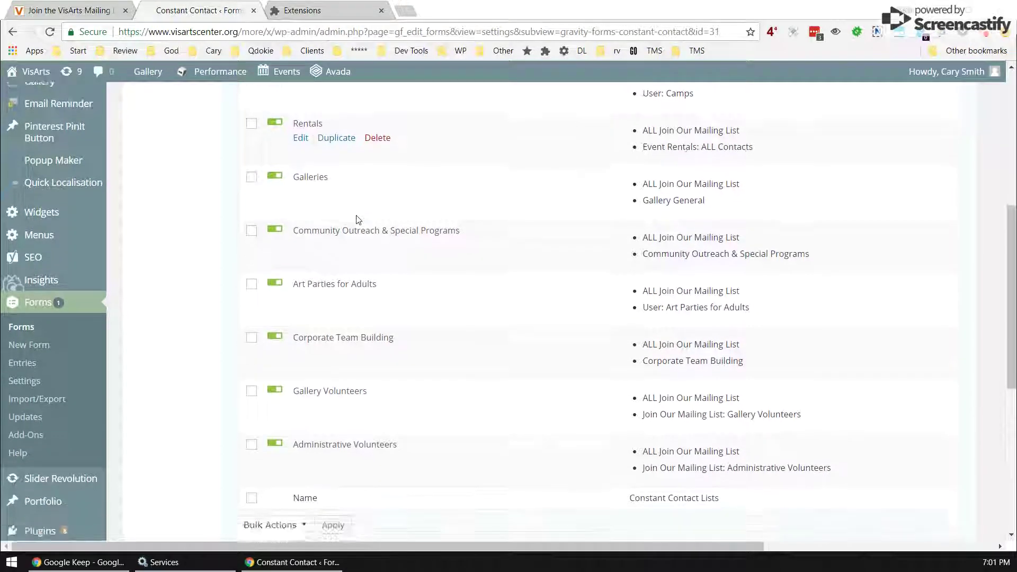
pyautogui.scroll(5, 358, 218)
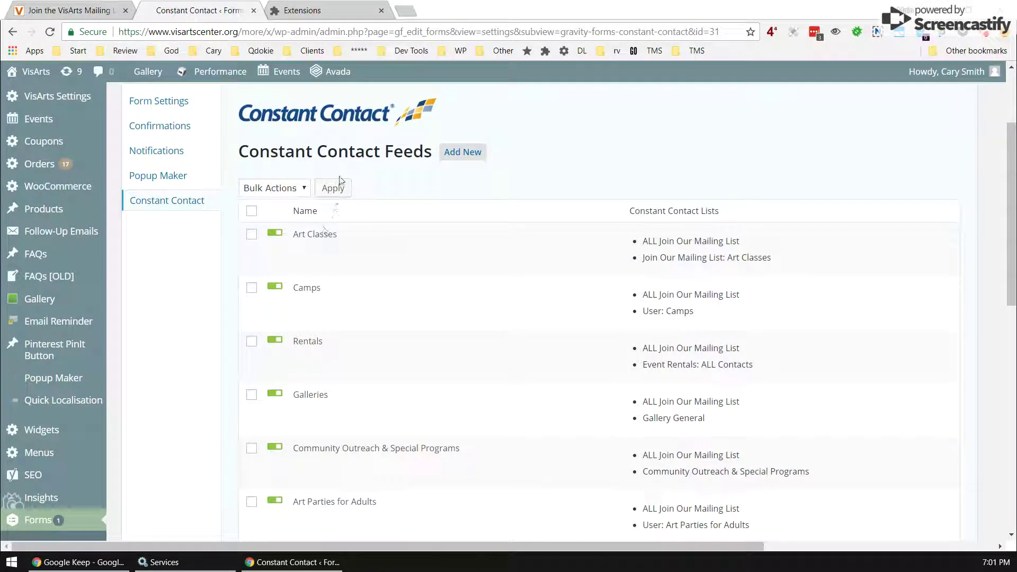
# - Switch to the public Join the VisArts Mailing List page and close its developer tools
pyautogui.click(102, 12)
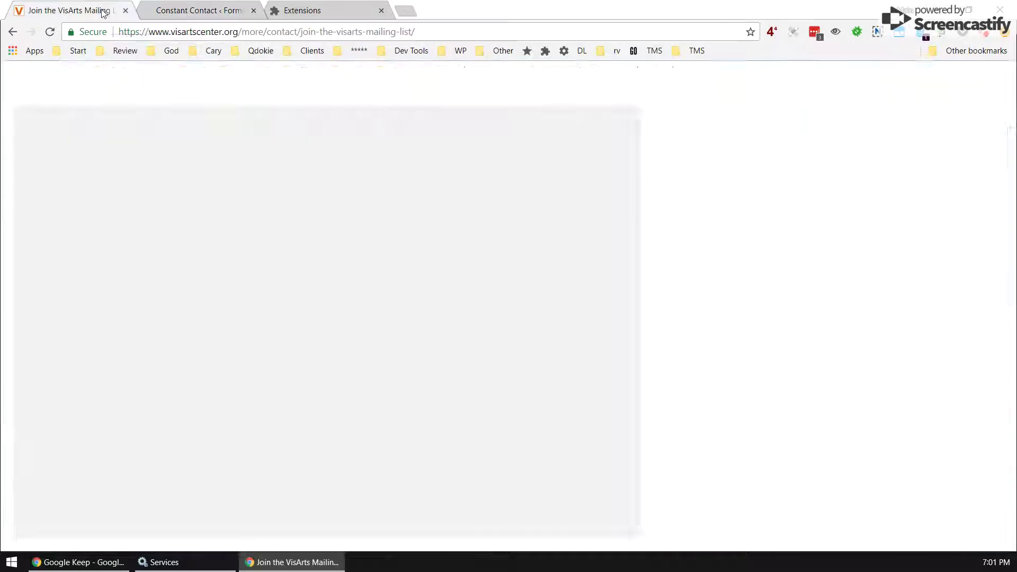
pyautogui.click(429, 143)
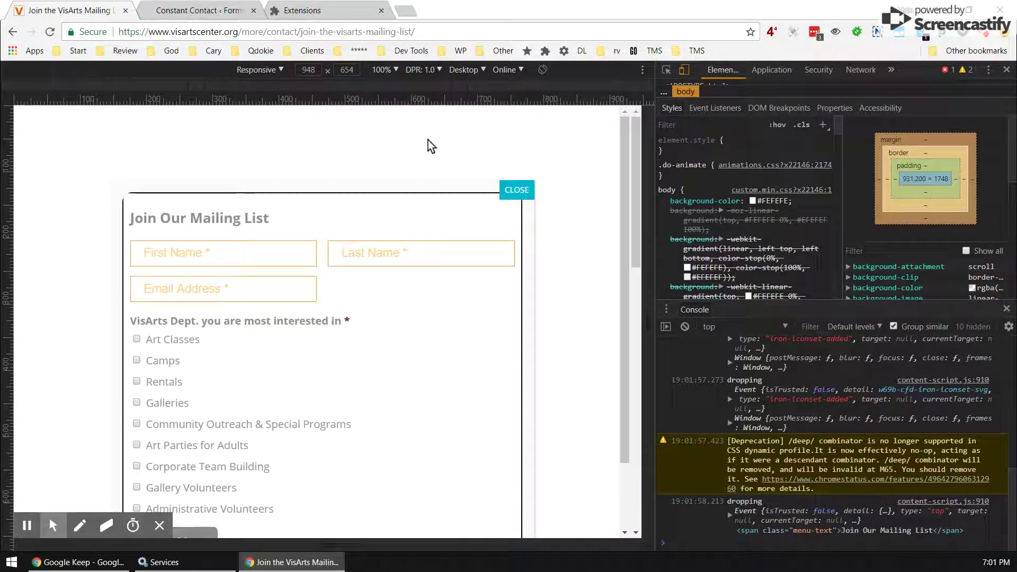
pyautogui.hotkey('ctrl', 'k')
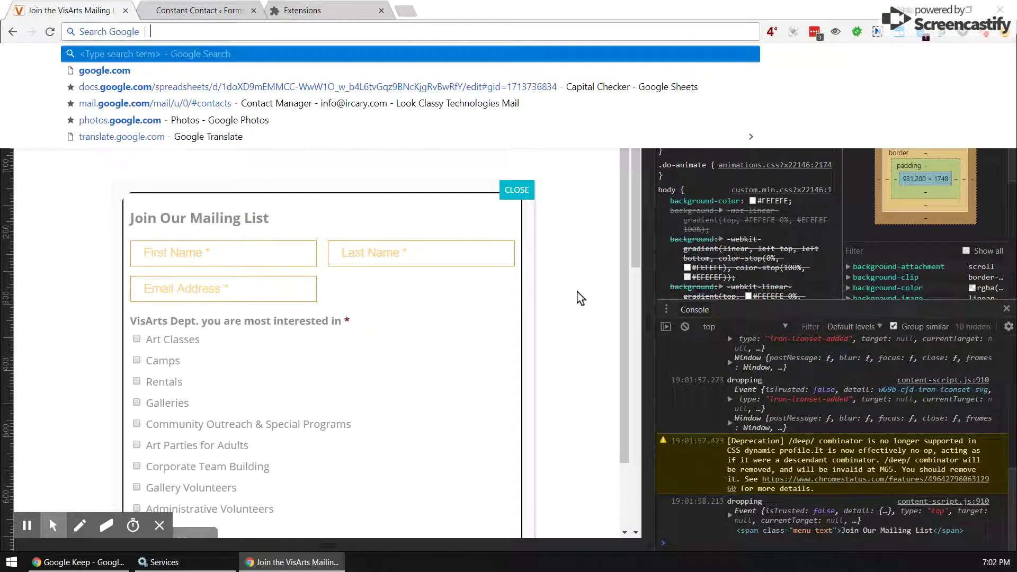
pyautogui.click(577, 204)
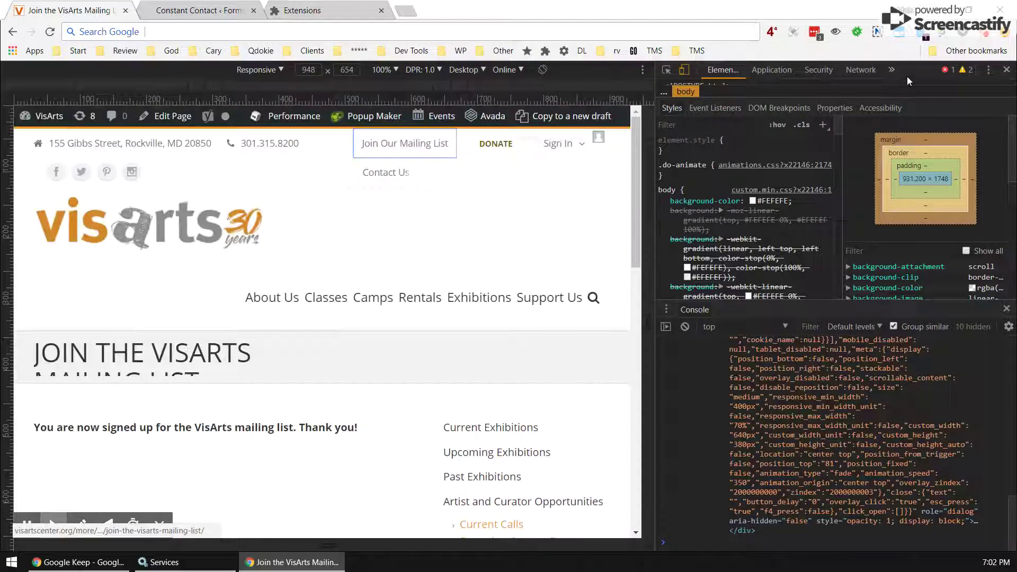
pyautogui.click(1007, 70)
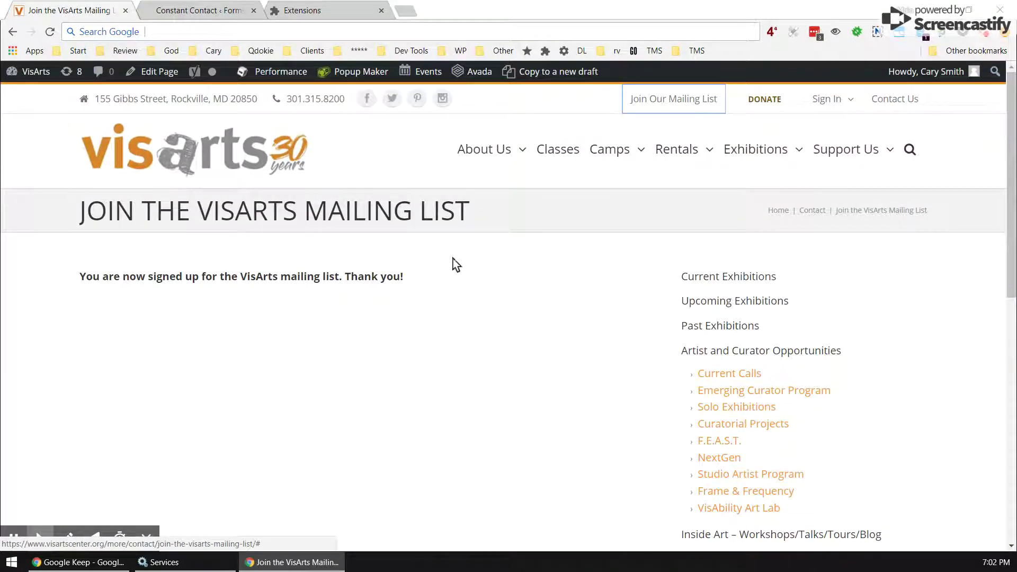
# - Open the Join Our Mailing List popup form and check Art Classes and Galleries as the departments of interest
pyautogui.click(647, 105)
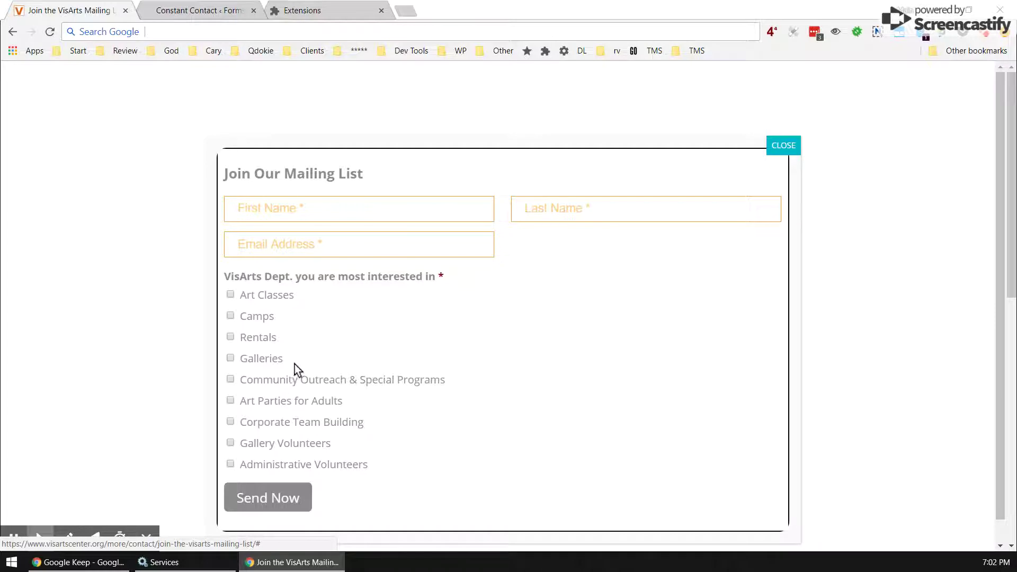
pyautogui.click(231, 294)
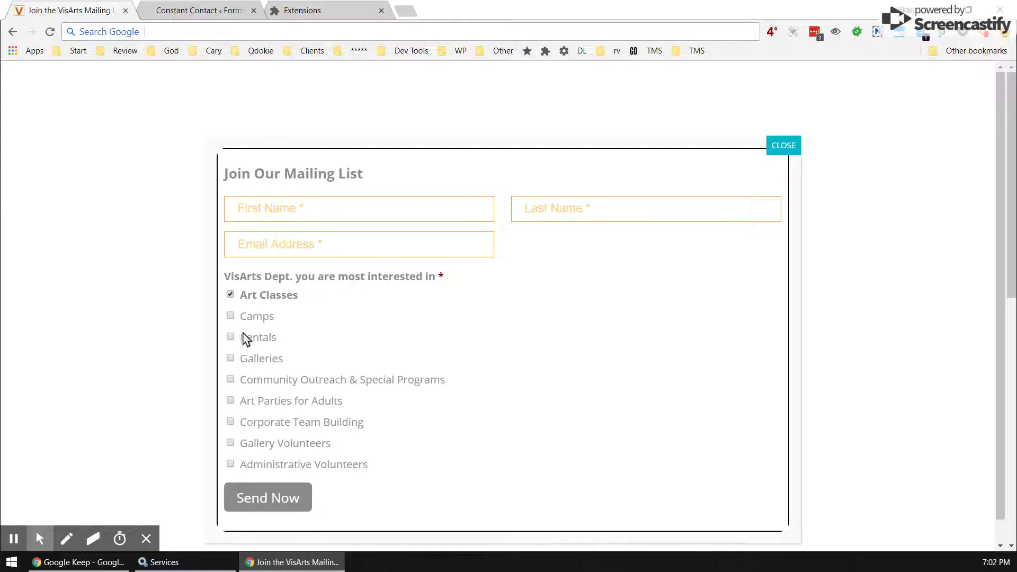
pyautogui.click(231, 357)
# - Return to the form's Constant Contact feeds in the admin area and add a new feed
pyautogui.click(228, 10)
pyautogui.scroll(-1, 271, 175)
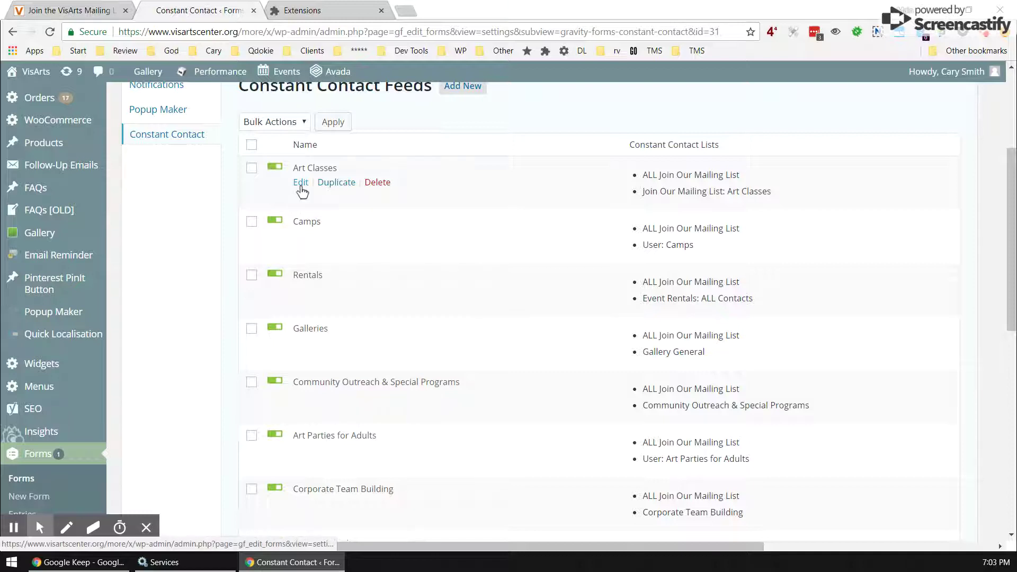
pyautogui.scroll(2, 306, 186)
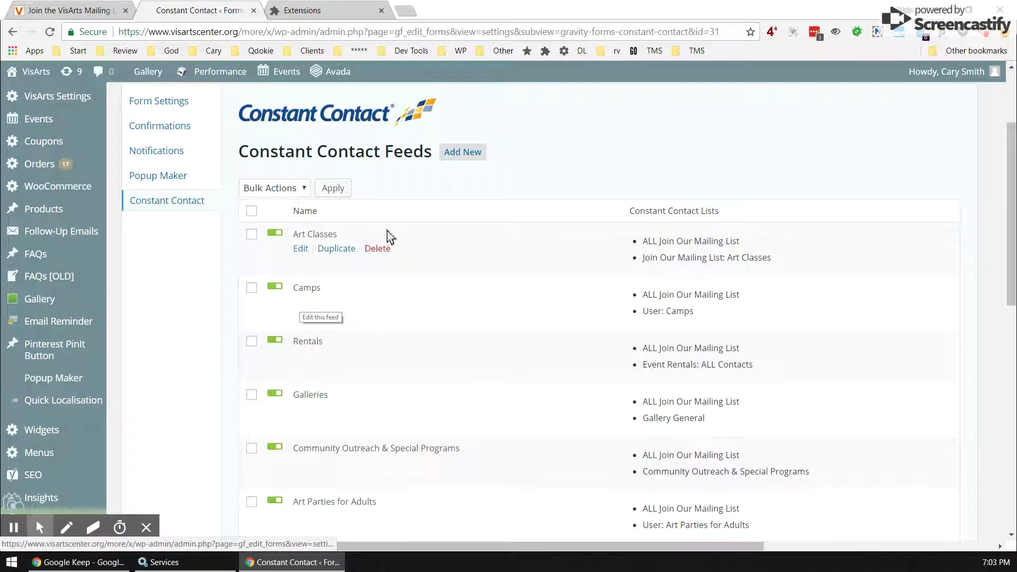
pyautogui.click(456, 154)
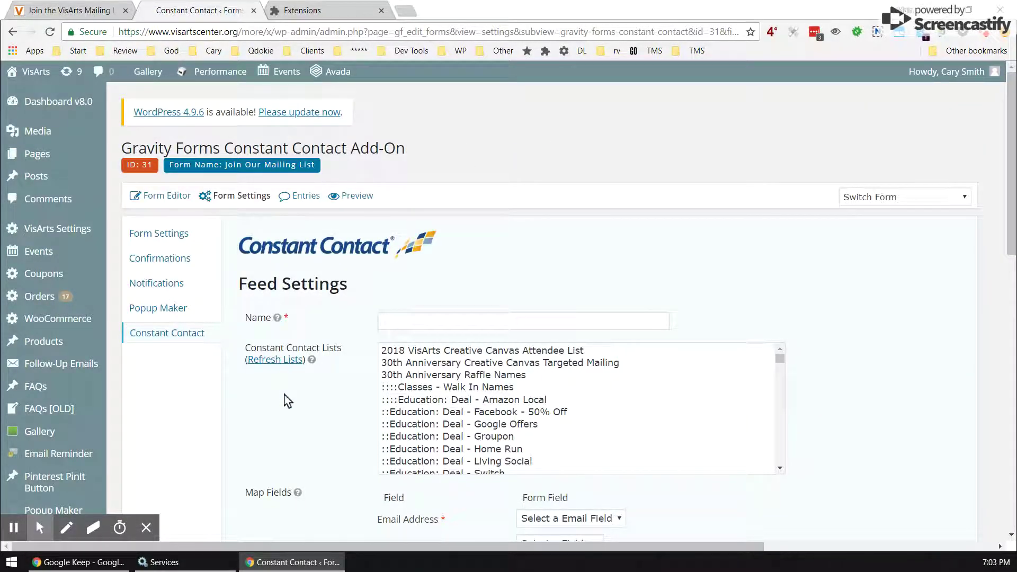
# - Enable the feed's opt-in condition and base its rule on the "VisArts Dept. you are most interested in" field
pyautogui.click(405, 321)
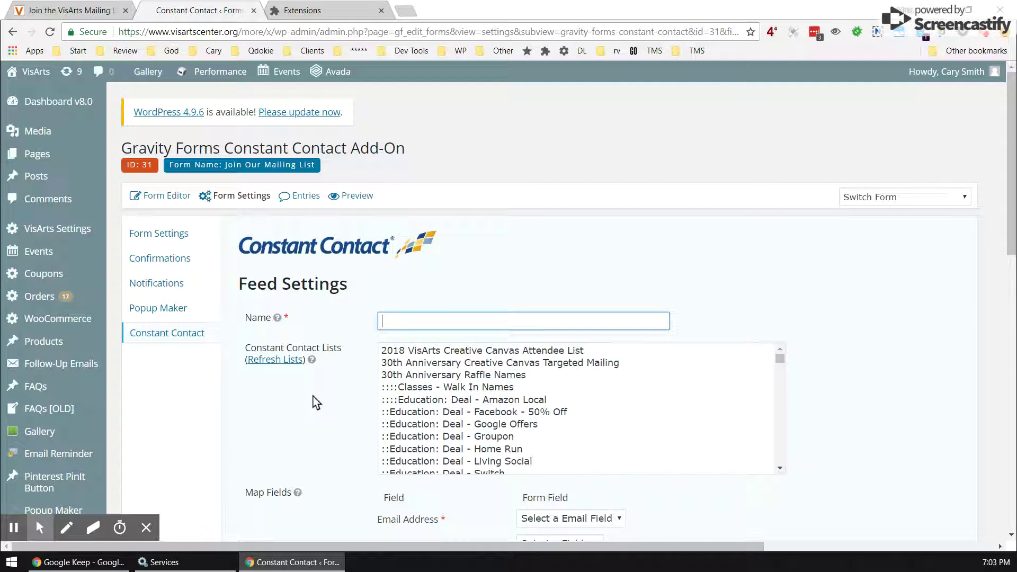
pyautogui.scroll(-2, 313, 423)
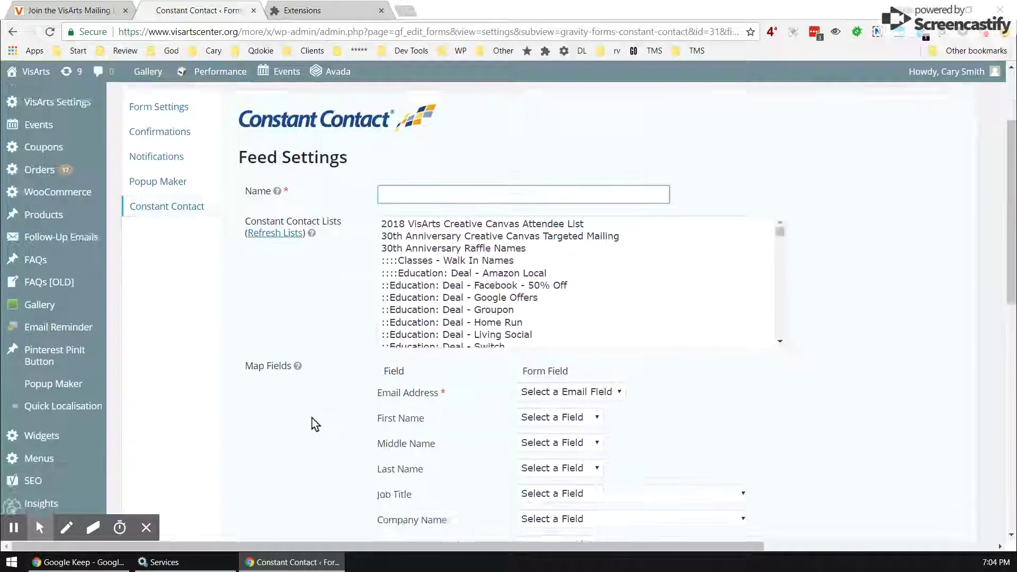
pyautogui.scroll(-7, 315, 423)
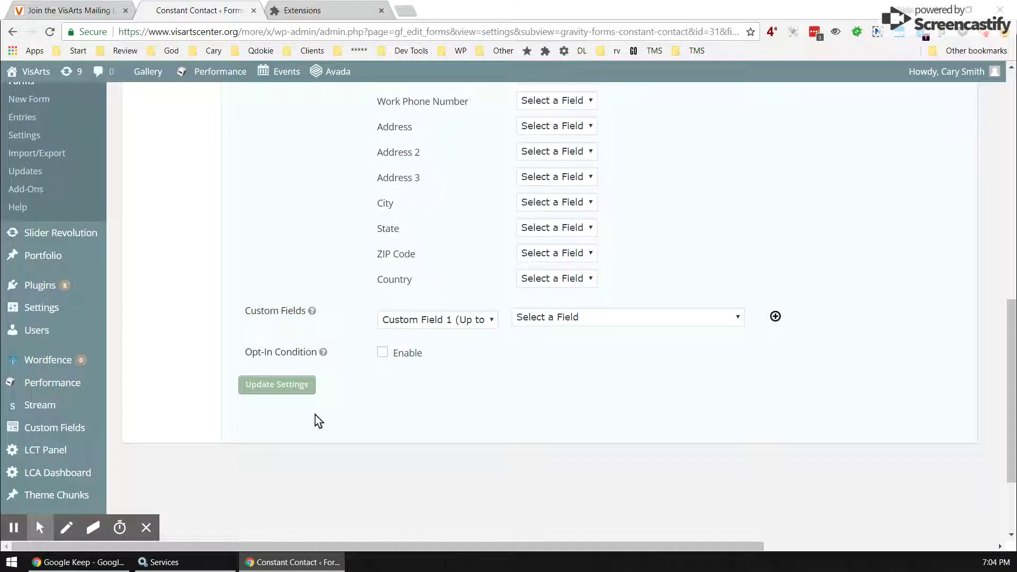
pyautogui.scroll(5, 318, 421)
pyautogui.scroll(-3, 318, 421)
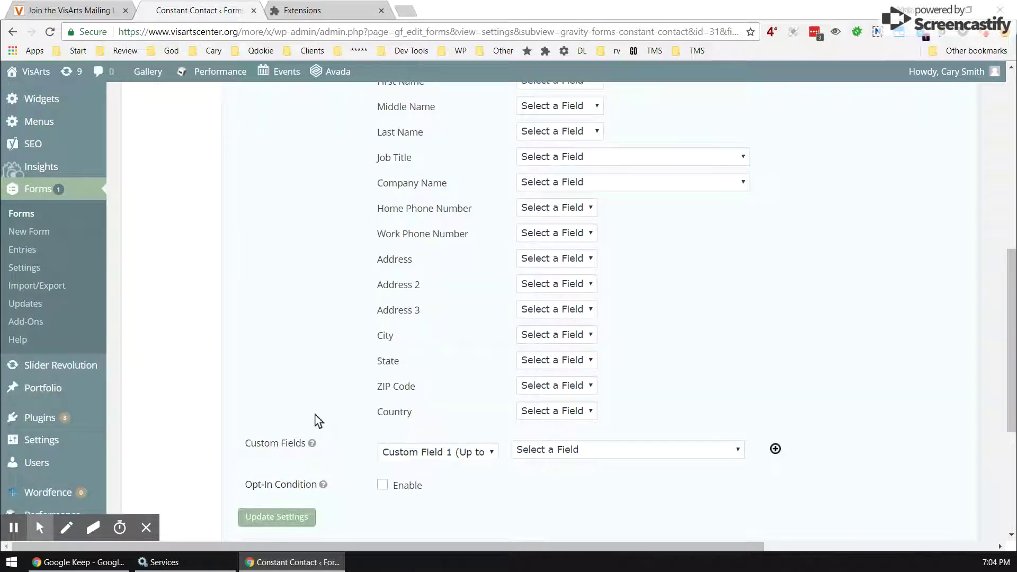
pyautogui.scroll(-1, 321, 420)
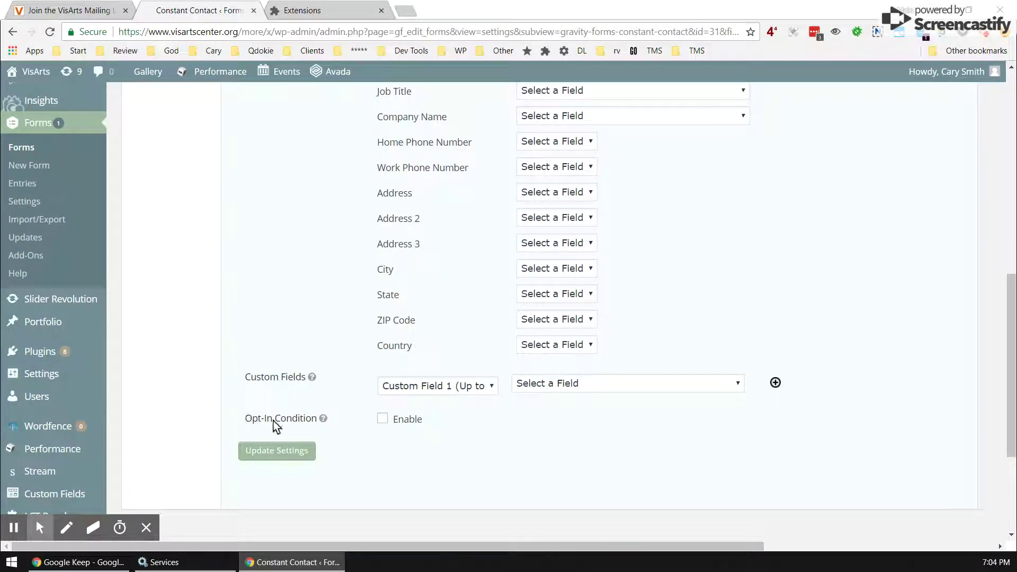
pyautogui.click(384, 418)
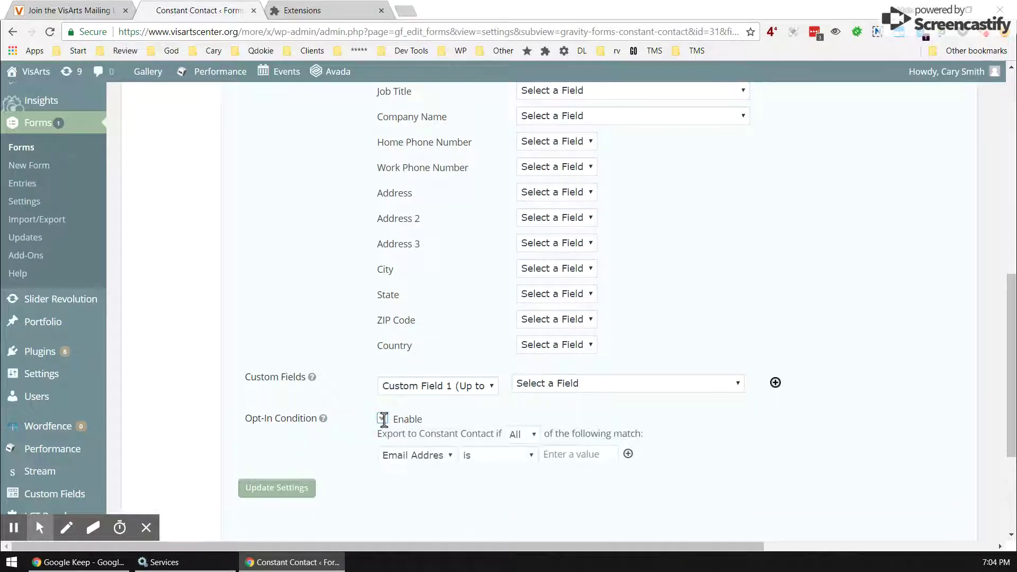
pyautogui.scroll(-2, 381, 420)
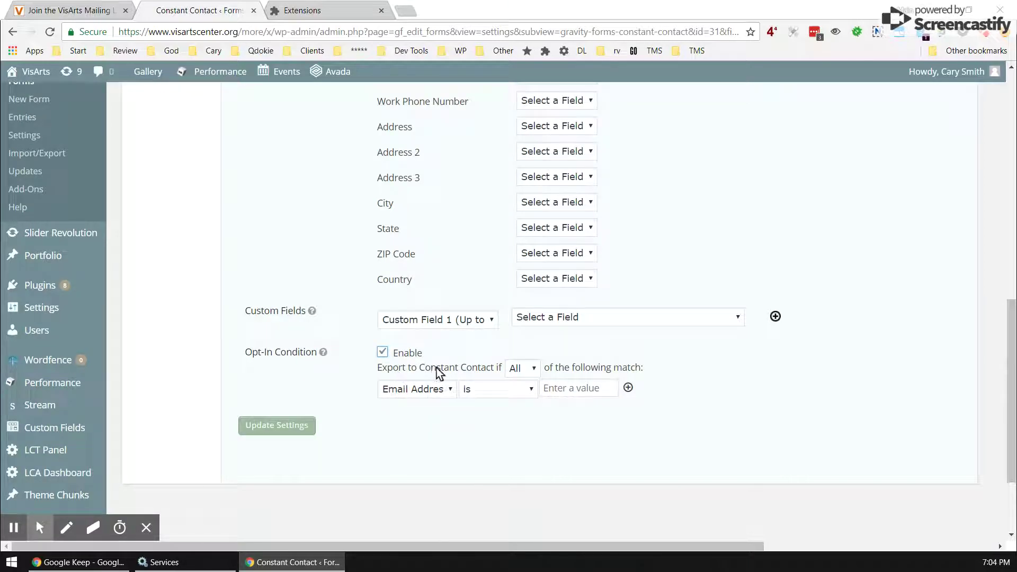
pyautogui.click(451, 391)
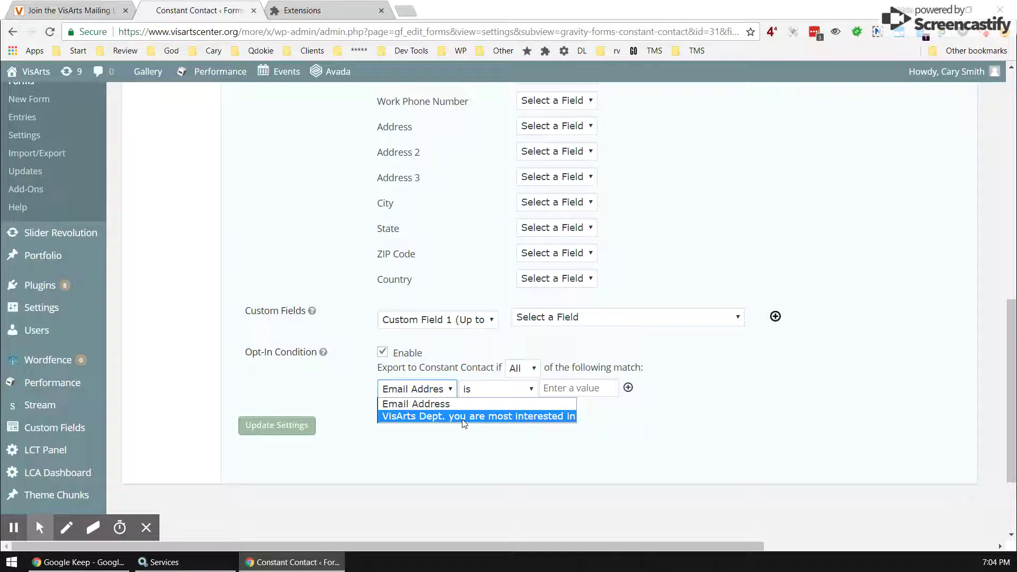
pyautogui.click(464, 417)
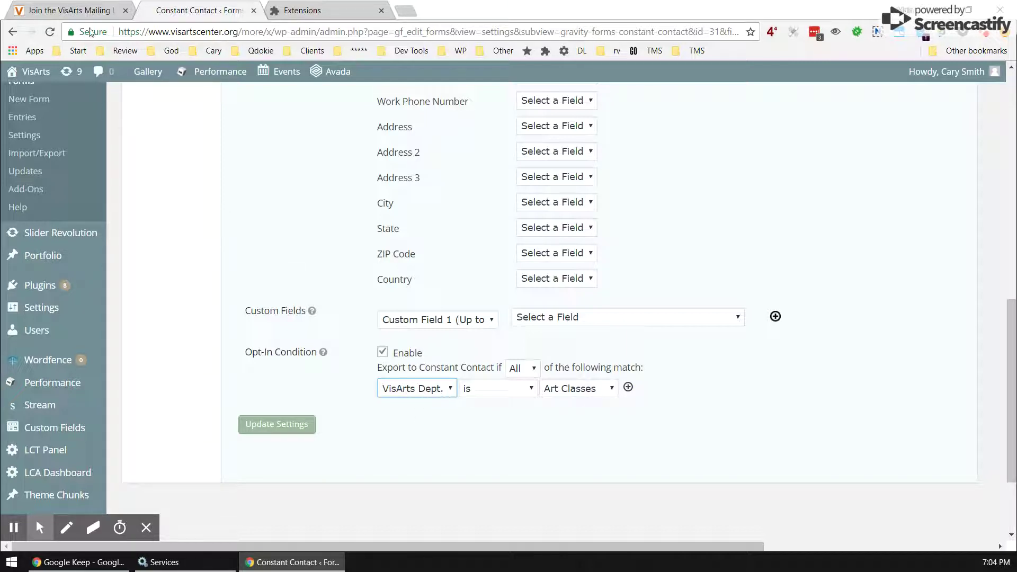
# - Check the department options on the public signup form and set the opt-in rule's value to Art Classes
pyautogui.click(63, 11)
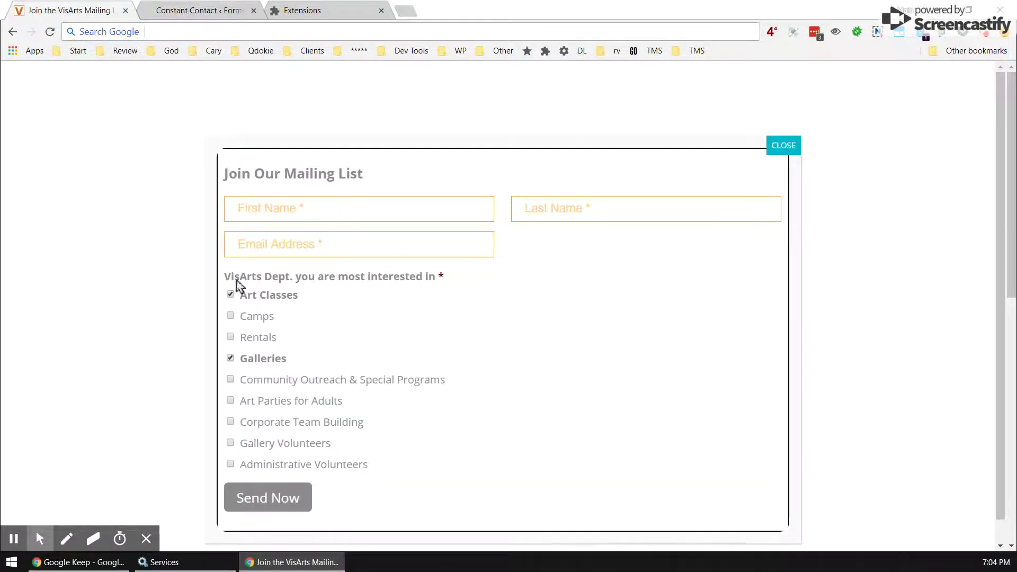
pyautogui.click(219, 10)
pyautogui.click(567, 388)
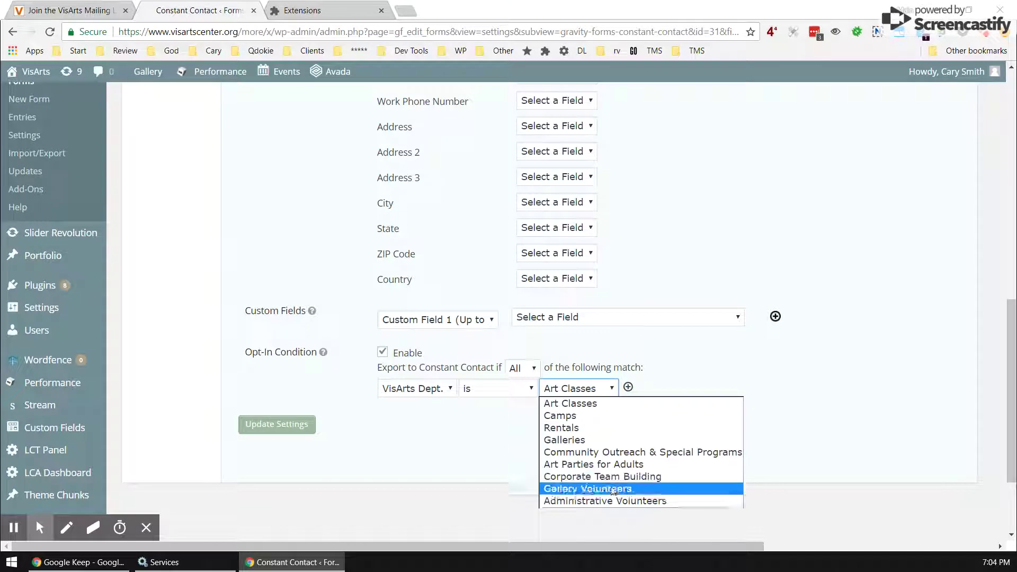
pyautogui.click(583, 408)
pyautogui.click(583, 397)
pyautogui.click(583, 405)
# - Name the new feed "Art Classes 2"
pyautogui.scroll(1, 519, 391)
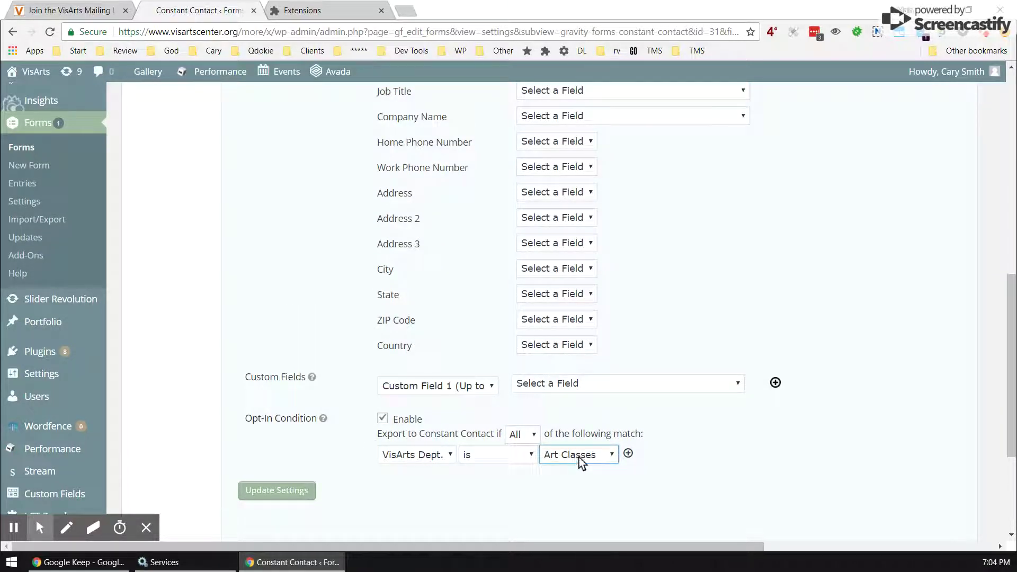
pyautogui.scroll(1, 554, 463)
pyautogui.scroll(-1, 554, 456)
pyautogui.scroll(6, 308, 455)
pyautogui.scroll(1, 256, 353)
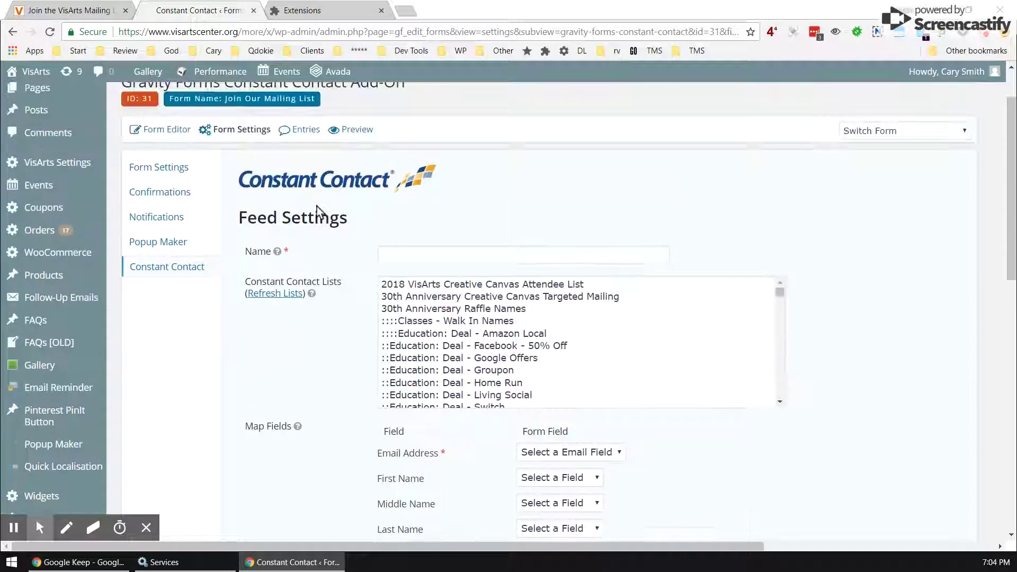
pyautogui.click(406, 257)
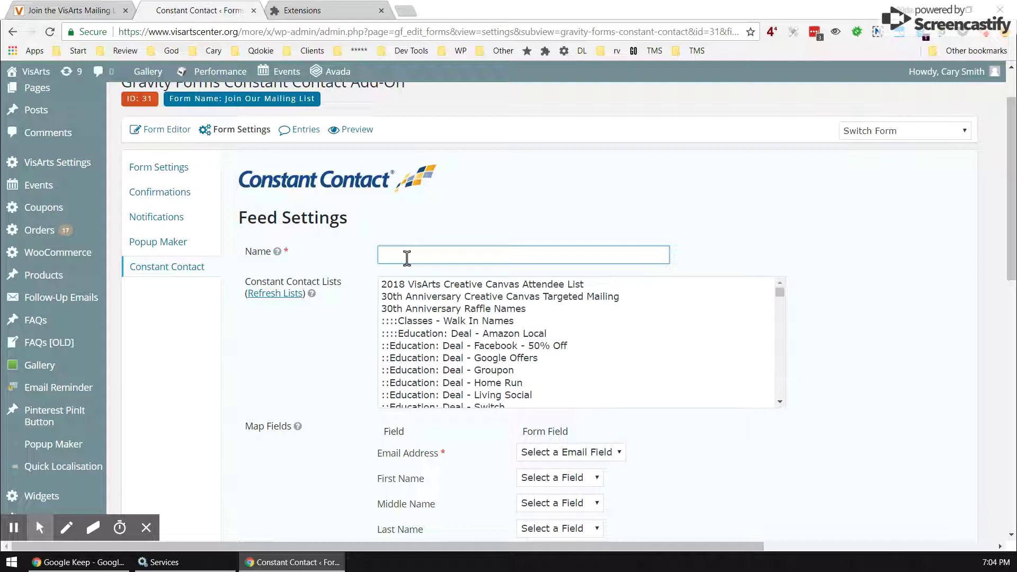
pyautogui.write('Art Cl')
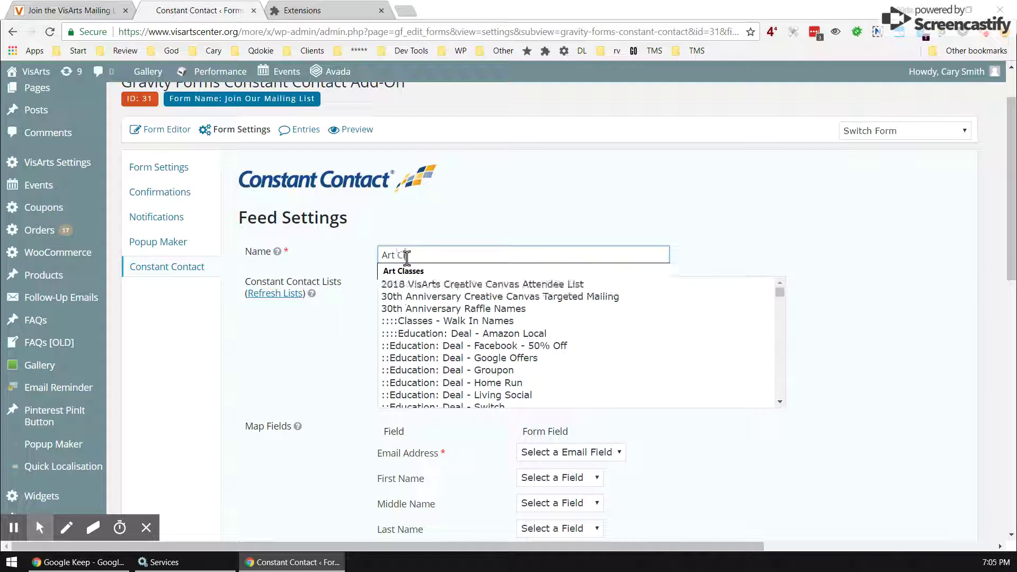
pyautogui.write('asses 2')
pyautogui.click(532, 238)
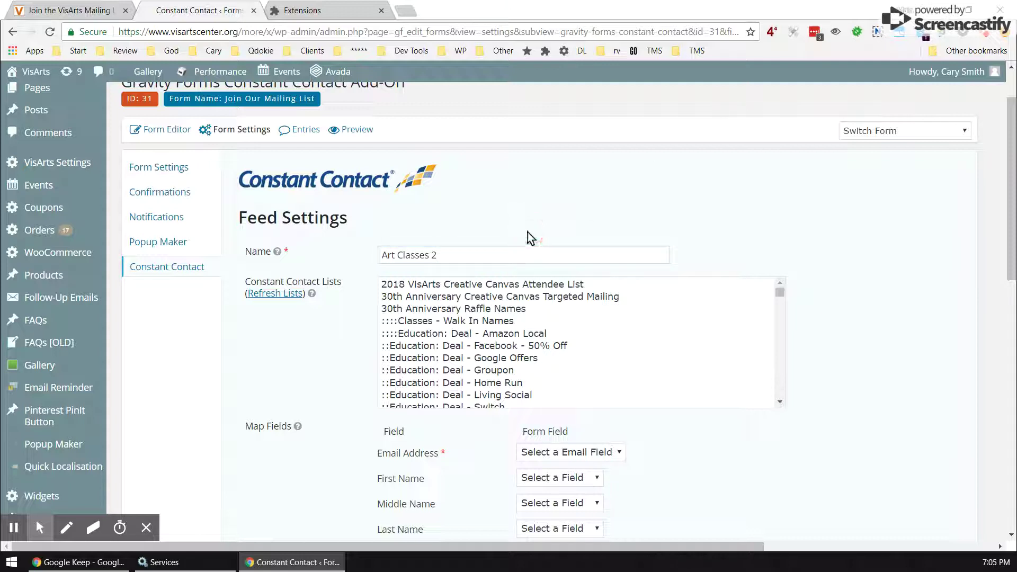
# - Select "ALL Join Our Mailing List" as a Constant Contact list for the new feed
pyautogui.scroll(-2, 457, 313)
pyautogui.scroll(2, 459, 313)
pyautogui.scroll(-5, 454, 337)
pyautogui.scroll(5, 453, 337)
pyautogui.scroll(-10, 449, 323)
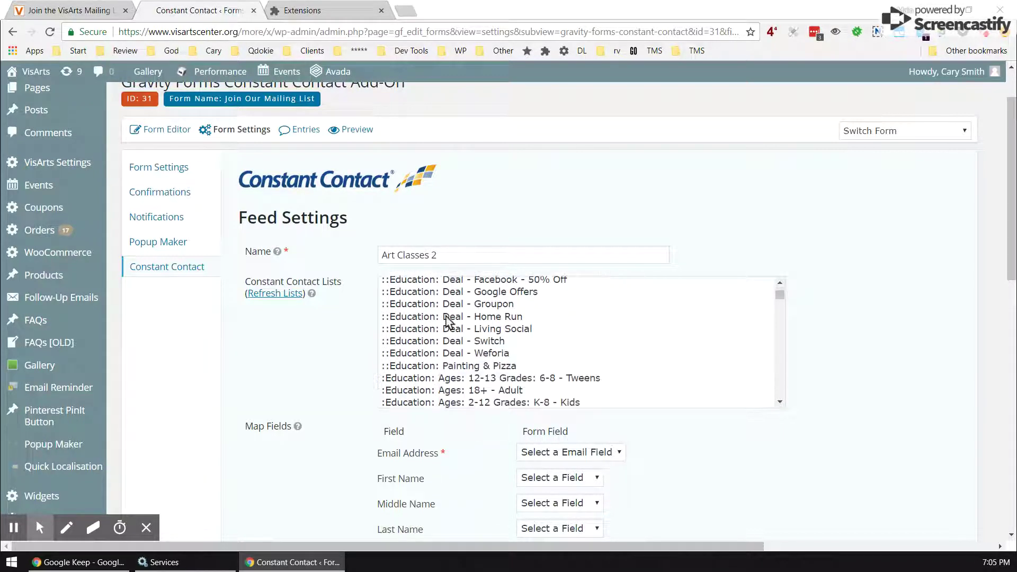
pyautogui.scroll(3, 447, 321)
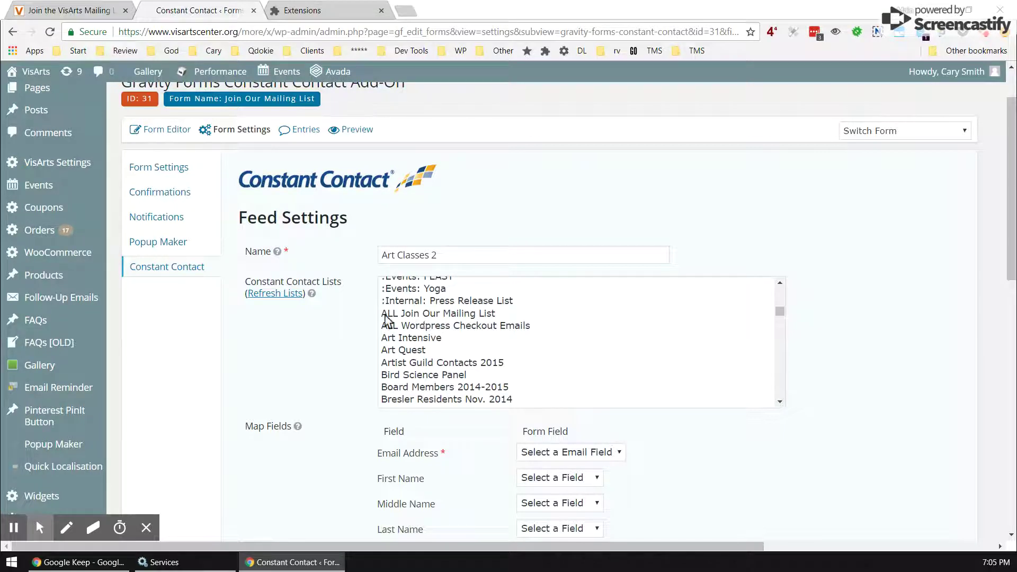
pyautogui.click(406, 315)
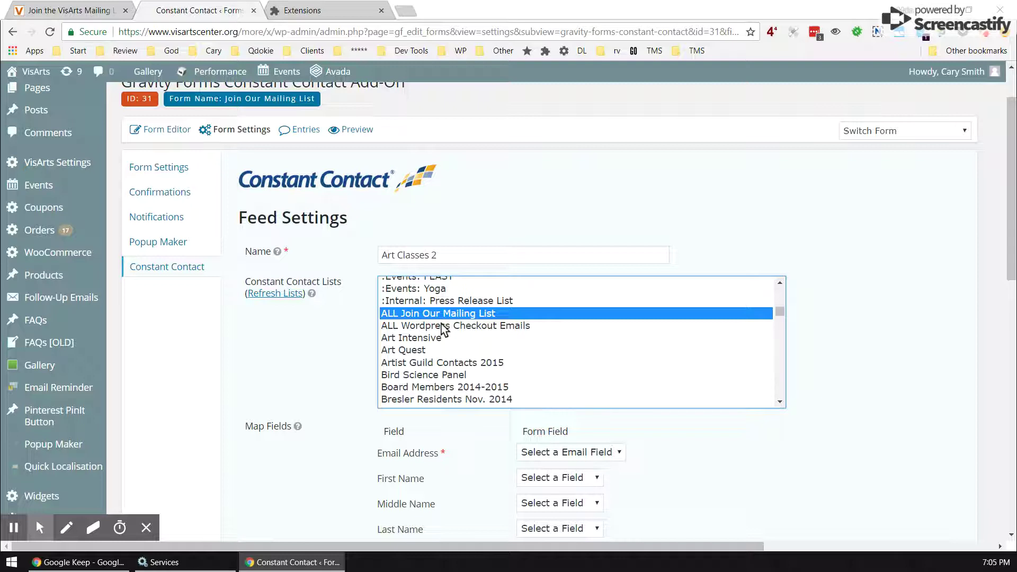
# - Add "Join Our Mailing List: Art Classes" to the feed's list selection and check that "ALL Join Our Mailing List" is also selected
pyautogui.scroll(-12, 444, 328)
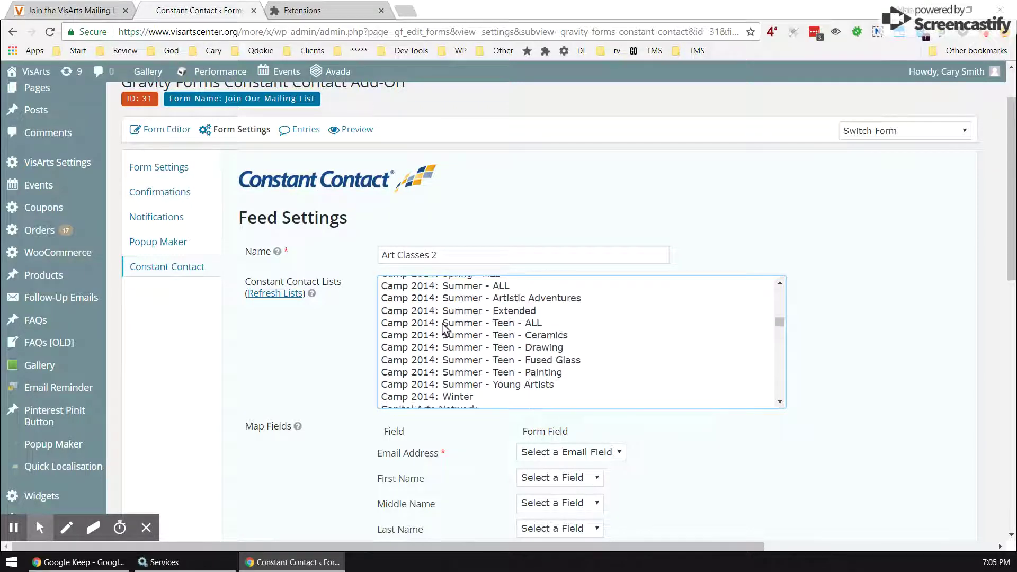
pyautogui.scroll(-15, 444, 328)
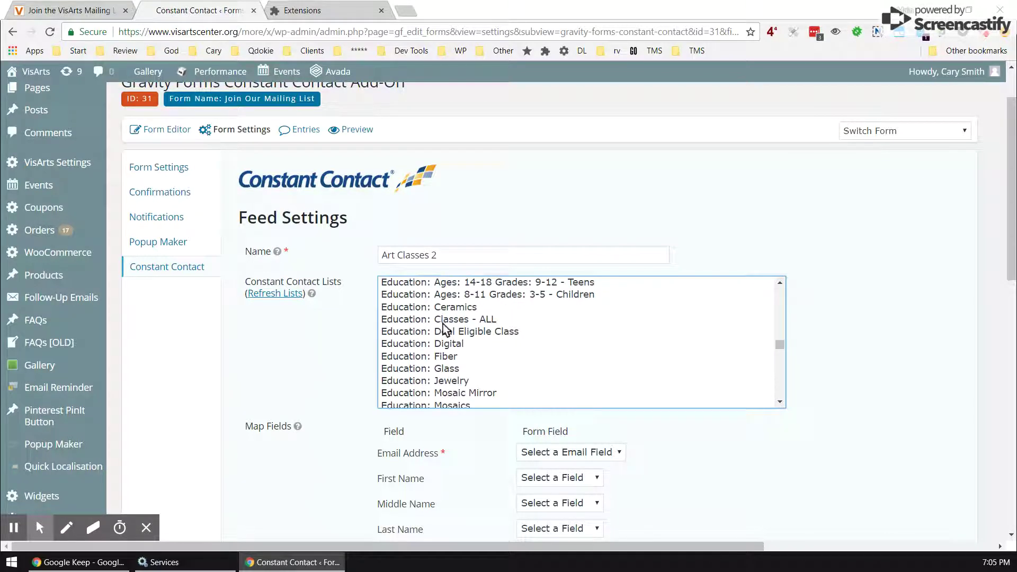
pyautogui.scroll(-10, 444, 329)
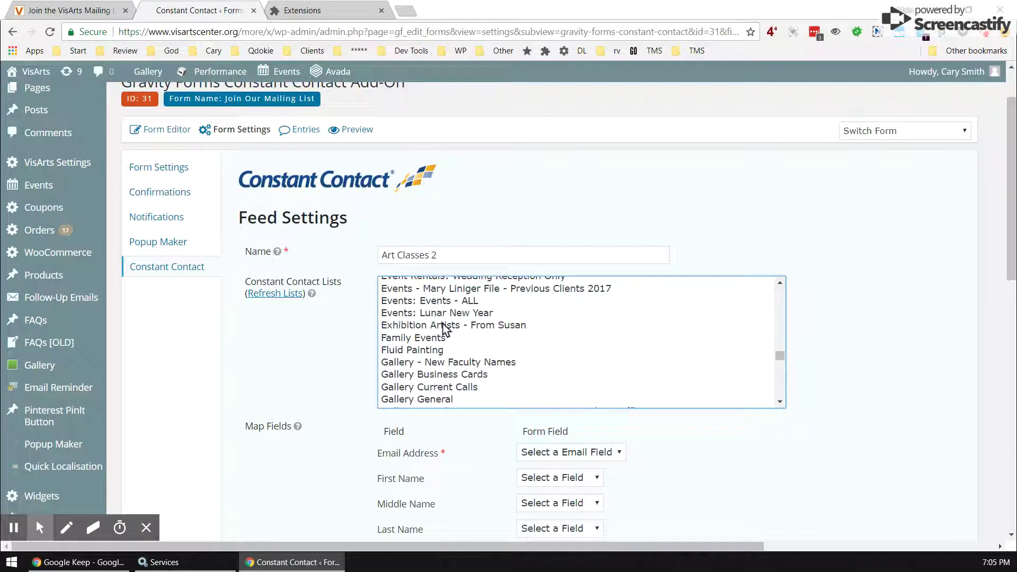
pyautogui.scroll(-8, 444, 328)
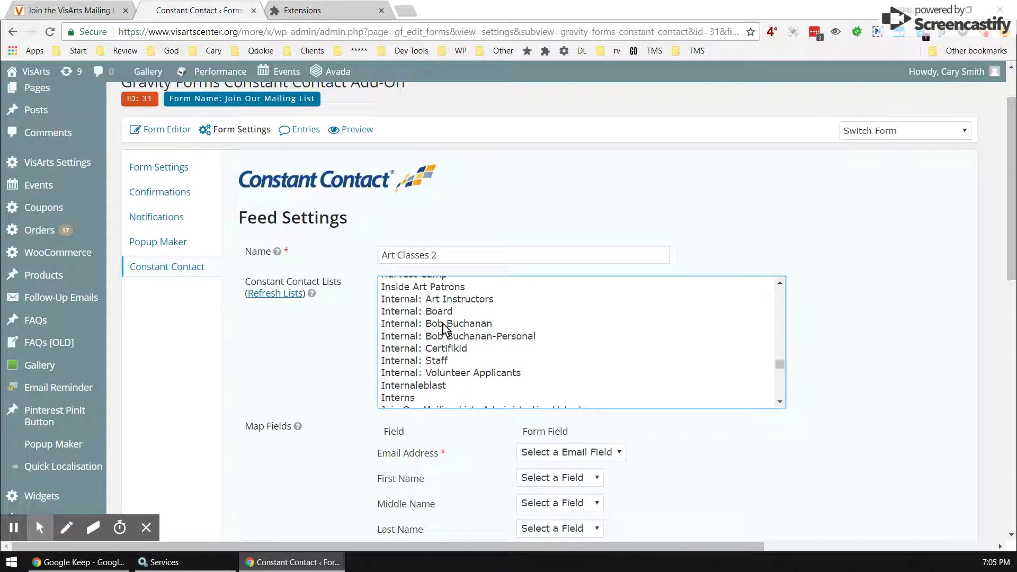
pyautogui.scroll(-3, 444, 328)
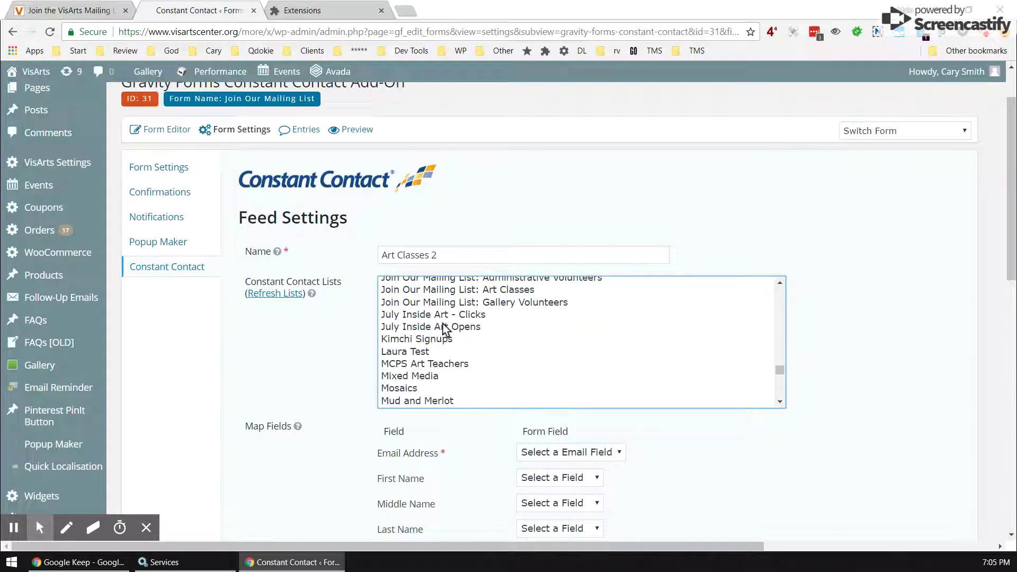
pyautogui.click(463, 291)
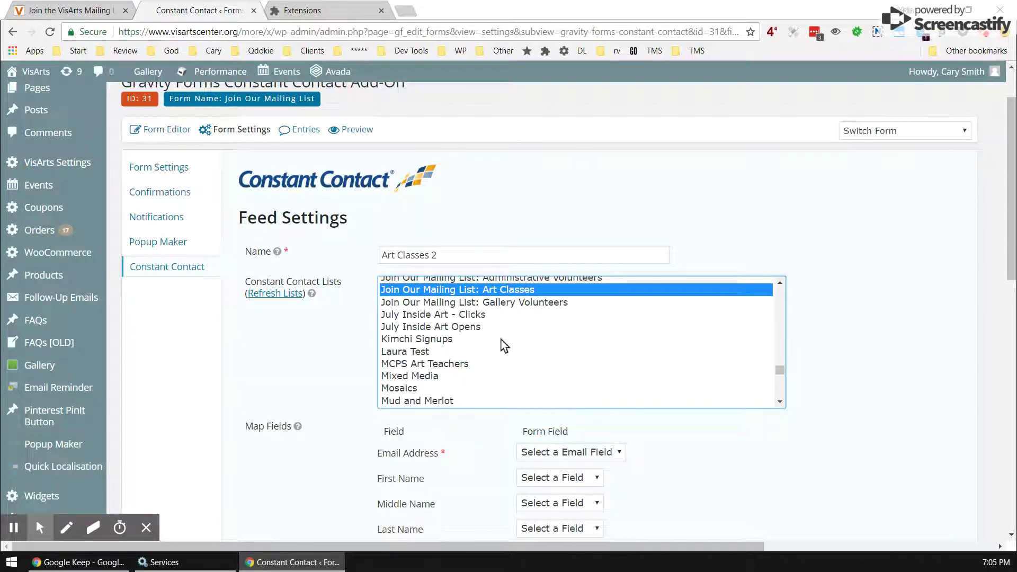
pyautogui.scroll(15, 506, 344)
pyautogui.scroll(15, 506, 344)
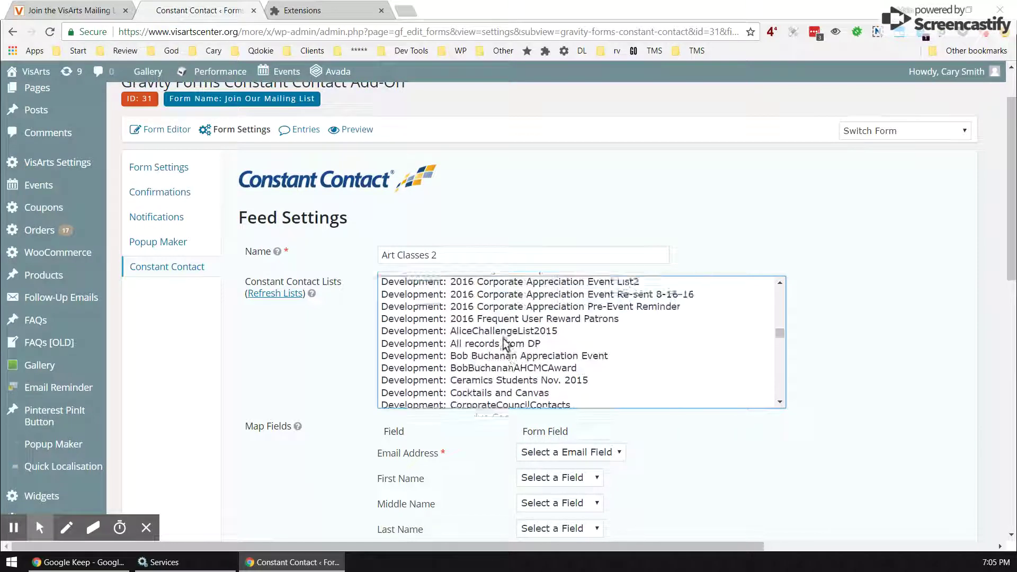
pyautogui.scroll(-4, 505, 345)
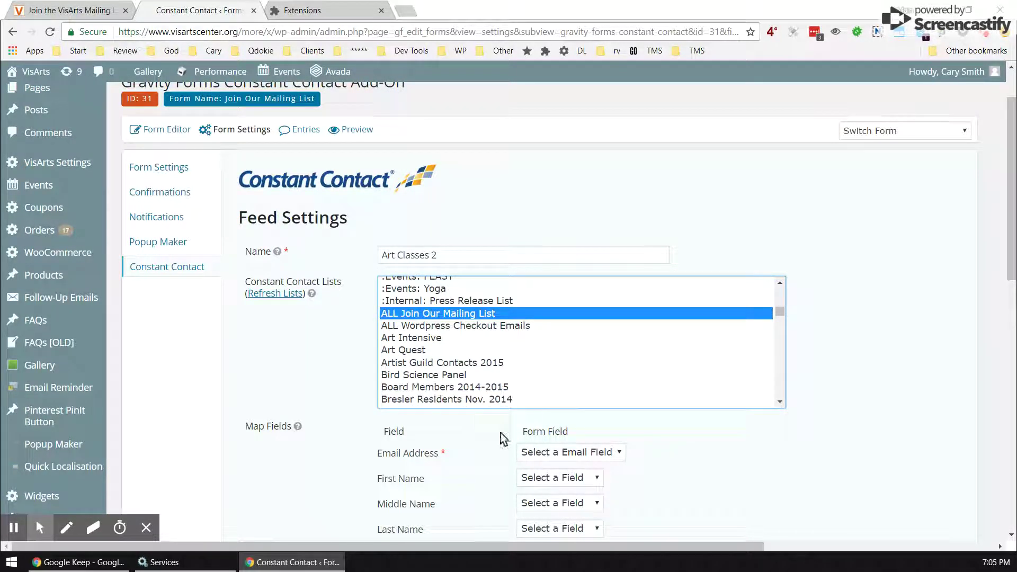
# - Map the feed's Email Address to the Email Address form field and First Name to Name (First)
pyautogui.scroll(-2, 302, 400)
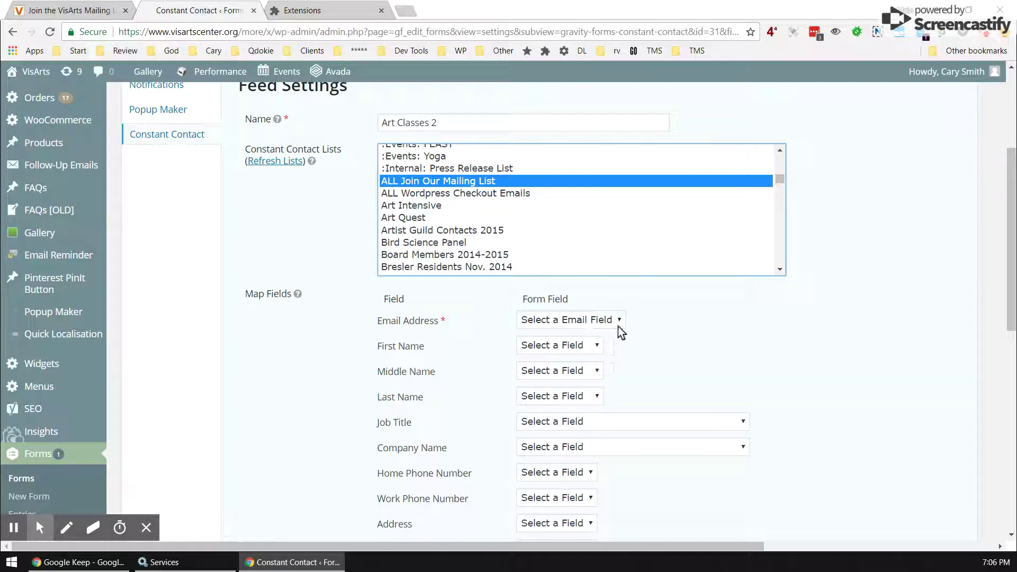
pyautogui.click(582, 319)
pyautogui.click(570, 348)
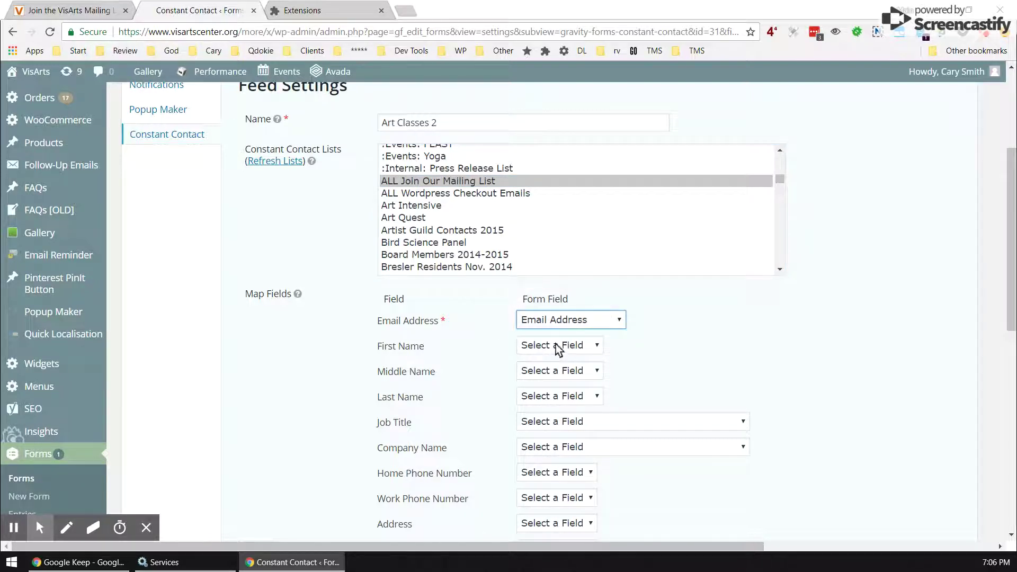
pyautogui.click(523, 346)
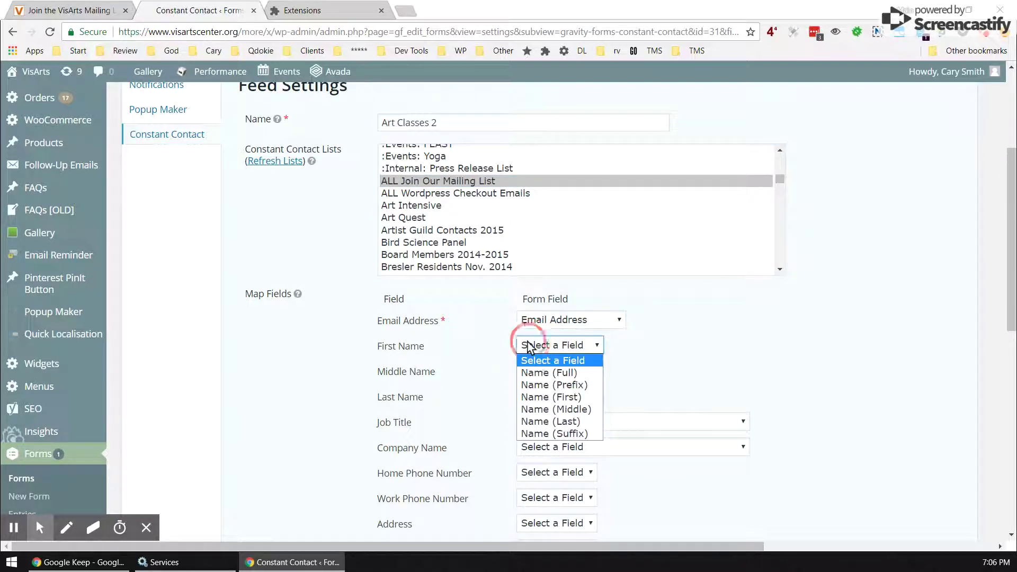
pyautogui.click(553, 398)
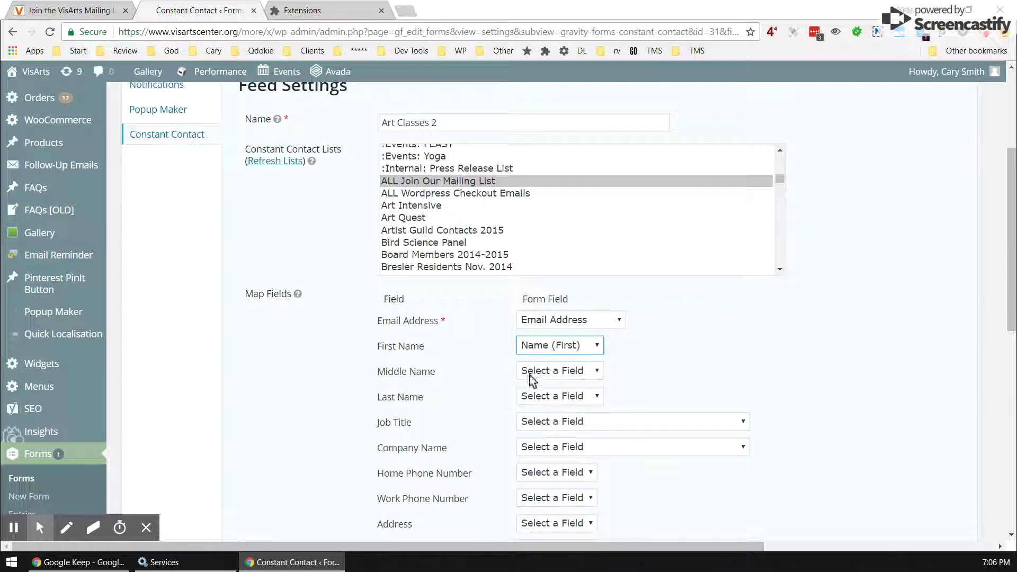
# - Check the name fields on the public signup form and map the feed's Last Name to Name (Last)
pyautogui.click(80, 11)
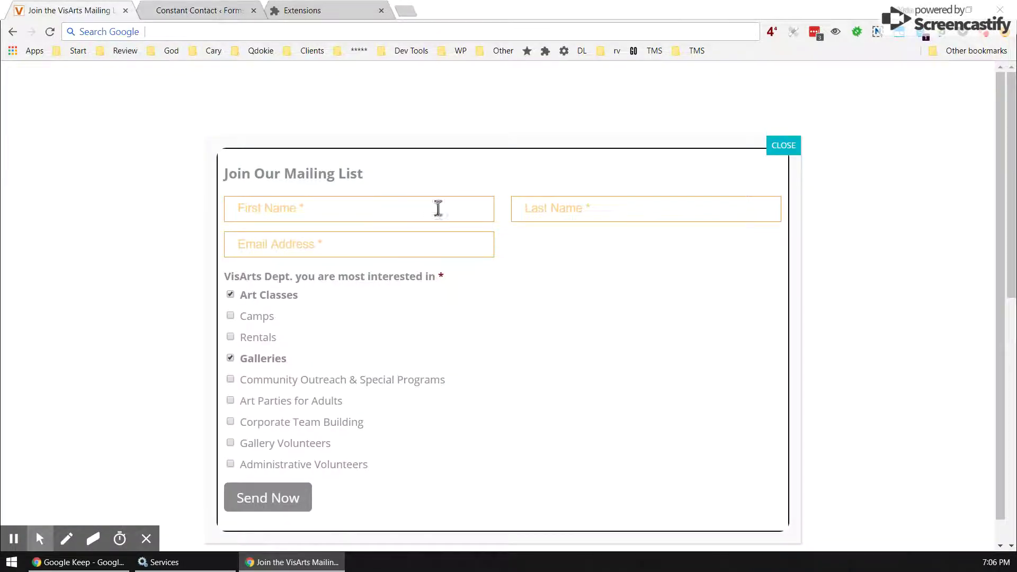
pyautogui.click(180, 13)
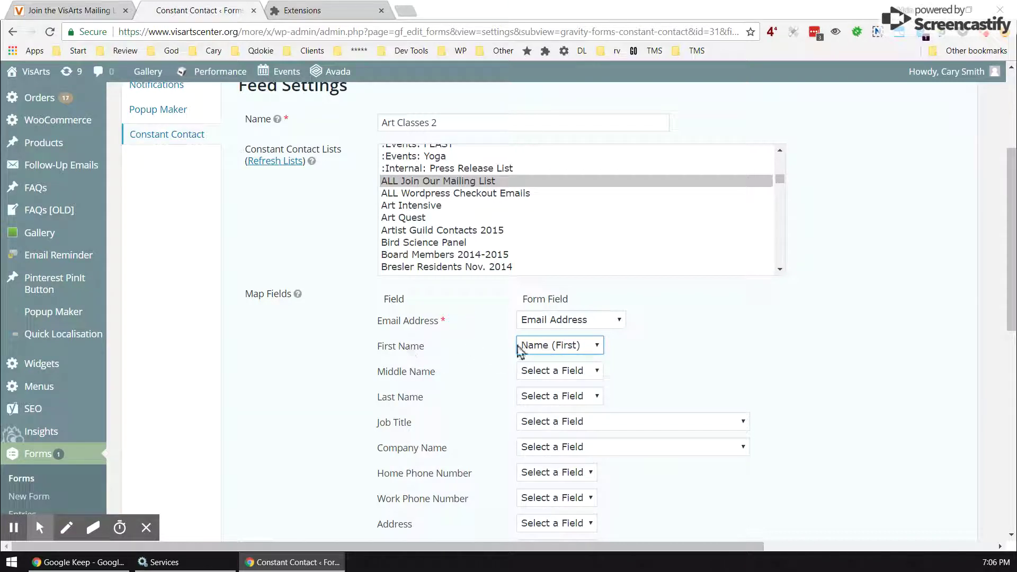
pyautogui.click(553, 403)
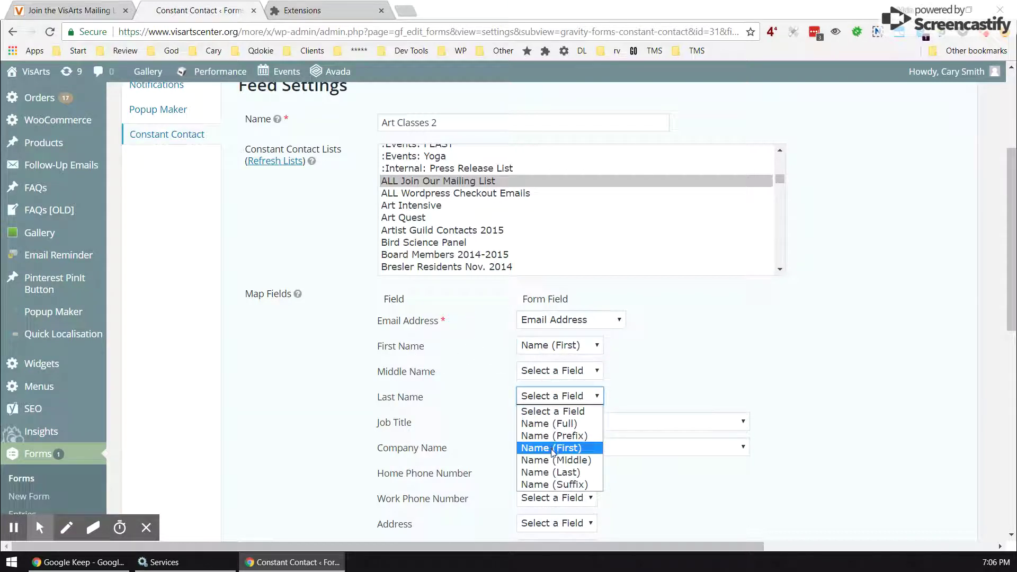
pyautogui.click(549, 469)
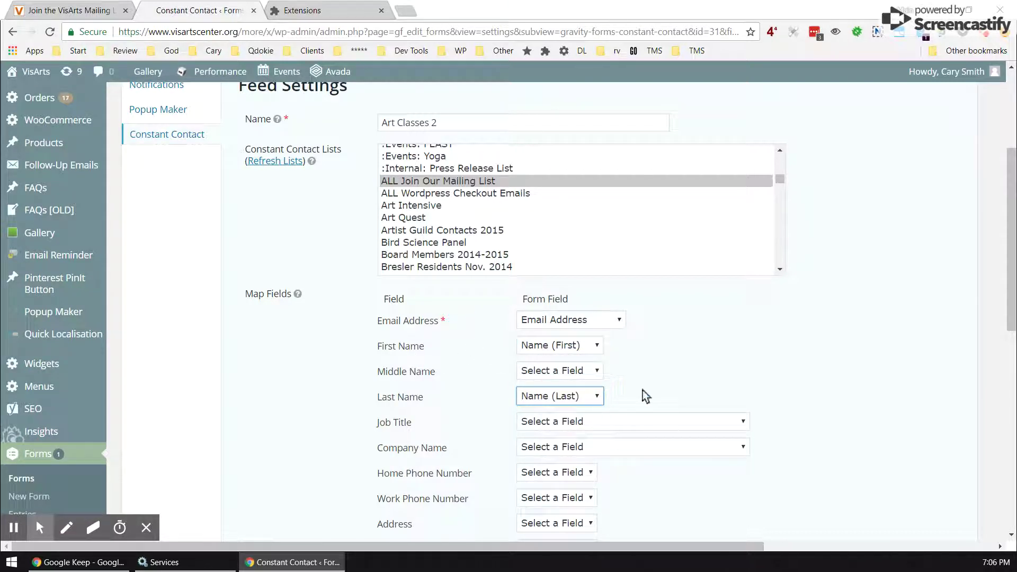
# - Review the remaining field mappings and opt-in condition of the new feed, and return to the form's Constant Contact feed list
pyautogui.scroll(-4, 610, 328)
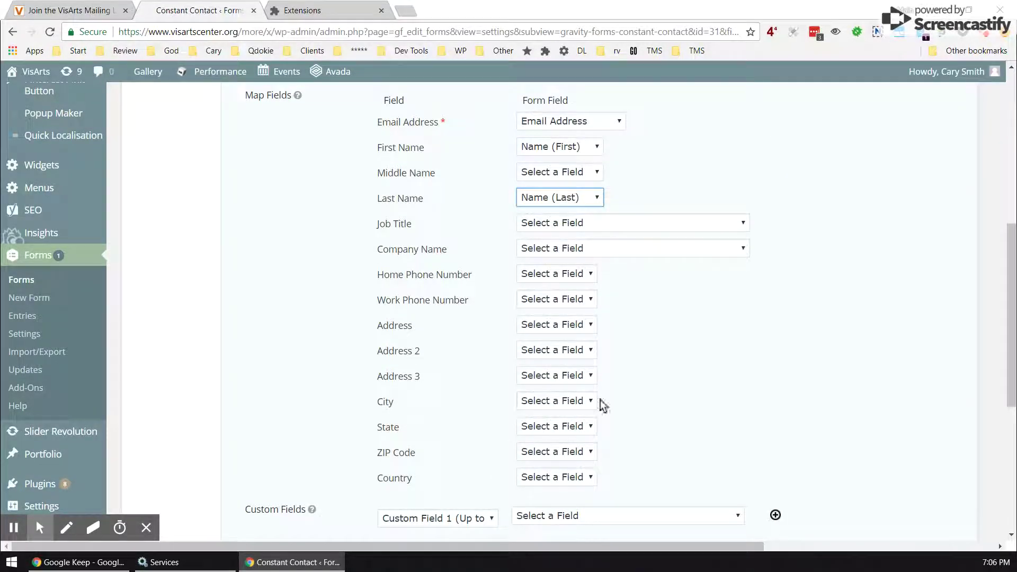
pyautogui.scroll(-4, 602, 406)
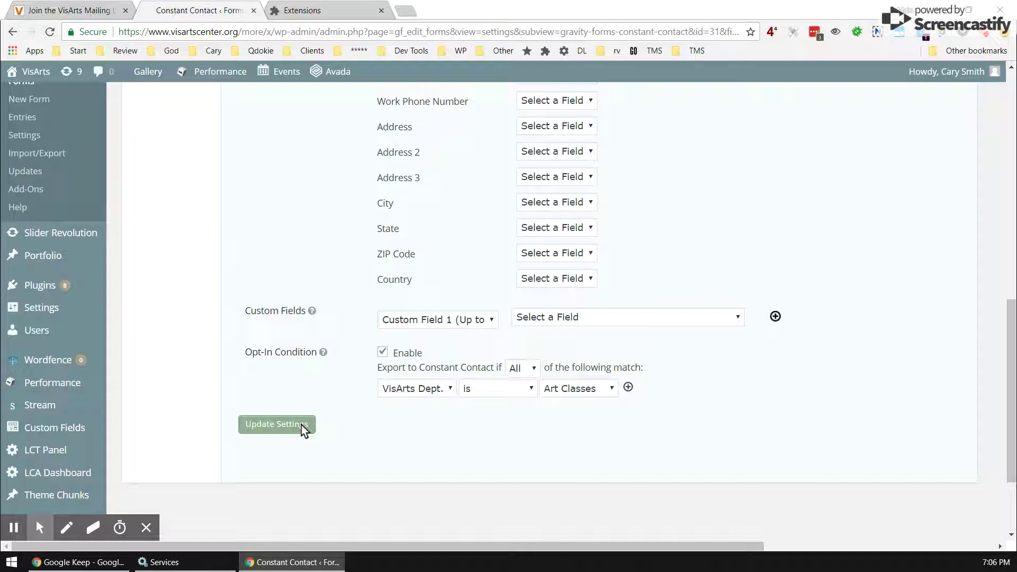
pyautogui.scroll(12, 302, 427)
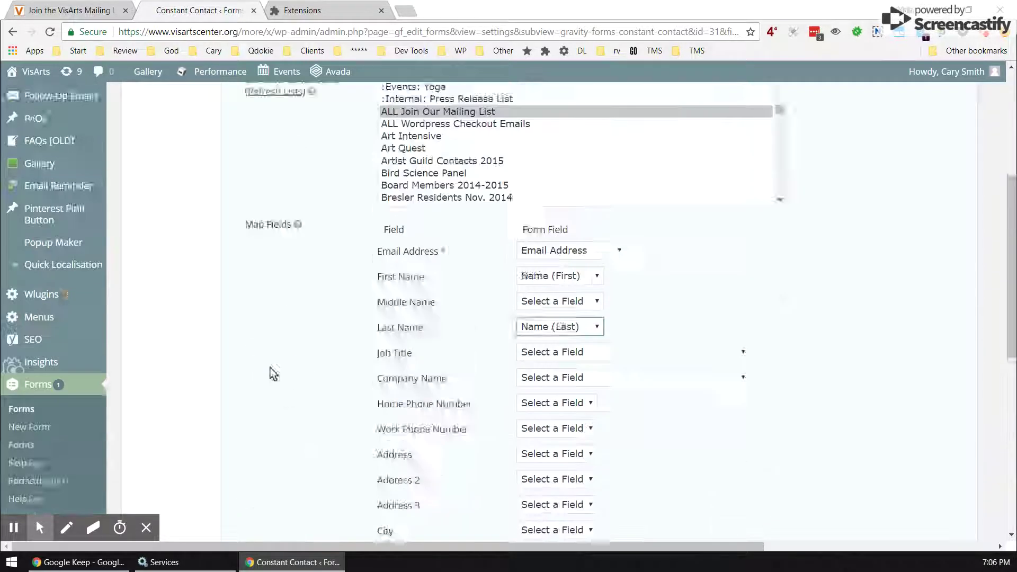
pyautogui.click(180, 334)
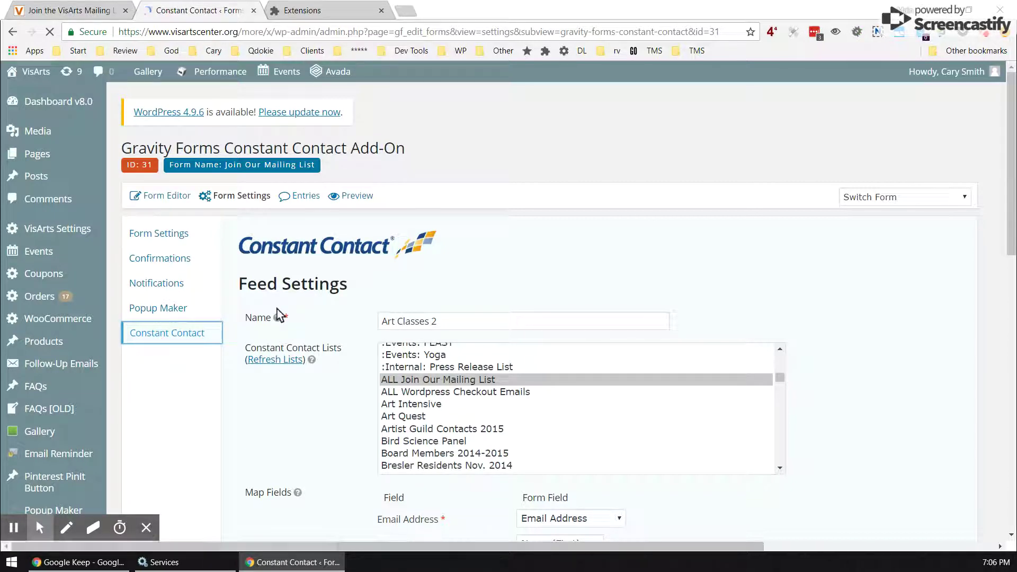
# - Open the Galleries feed for editing and examine which Constant Contact lists are selected for it
pyautogui.scroll(-2, 282, 314)
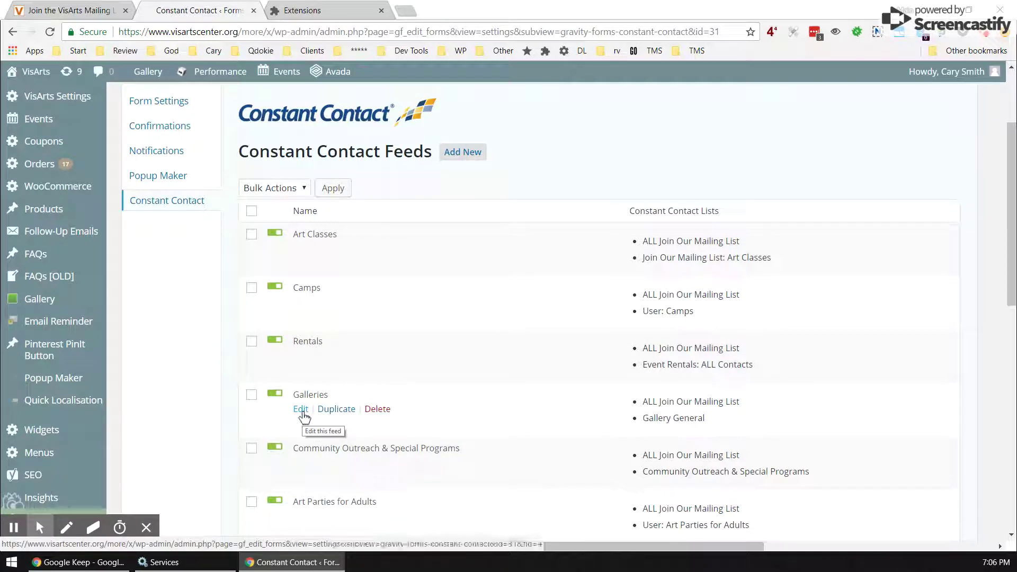
pyautogui.click(302, 413)
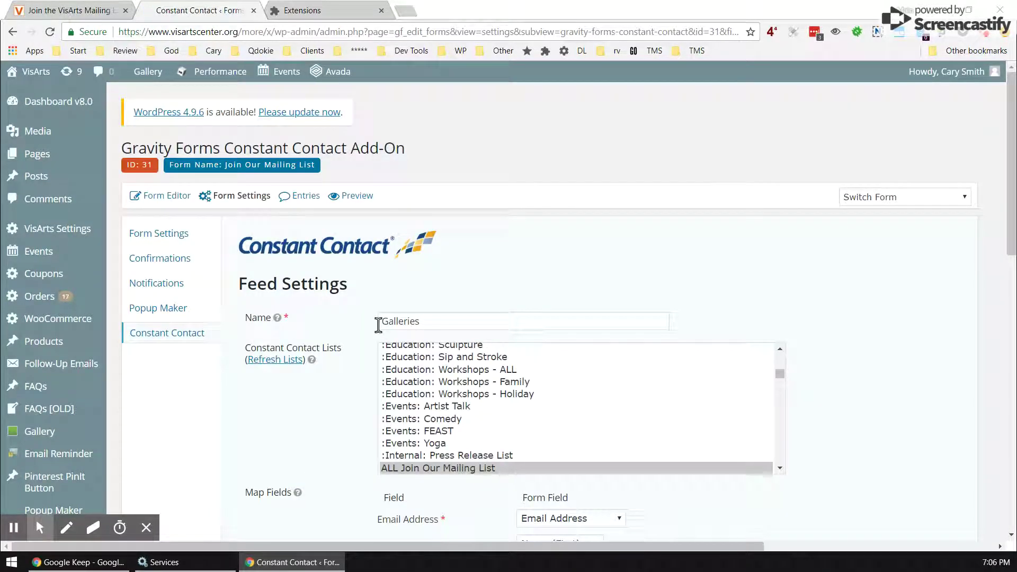
pyautogui.scroll(-2, 435, 459)
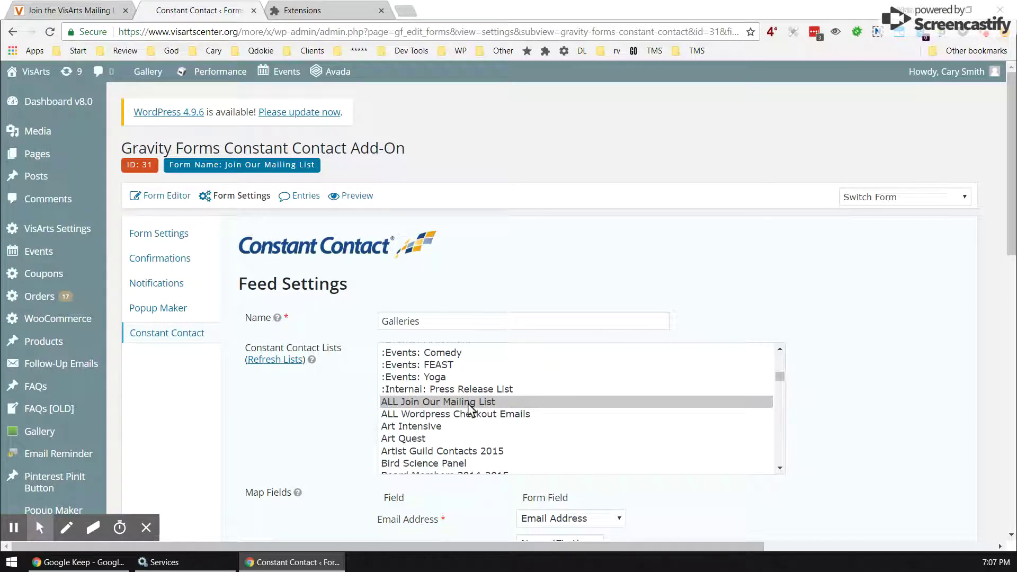
pyautogui.scroll(-10, 473, 409)
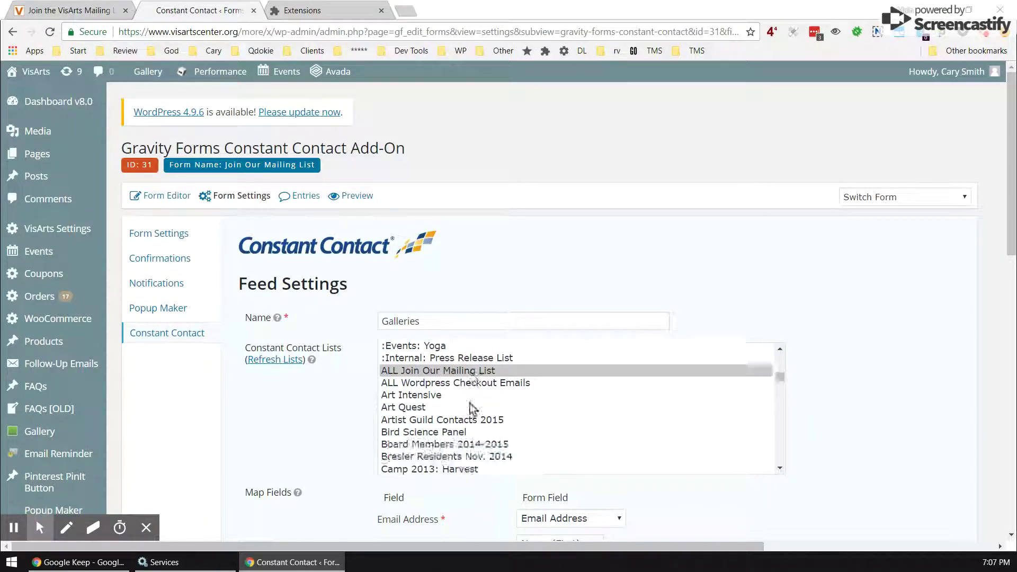
pyautogui.scroll(-15, 473, 409)
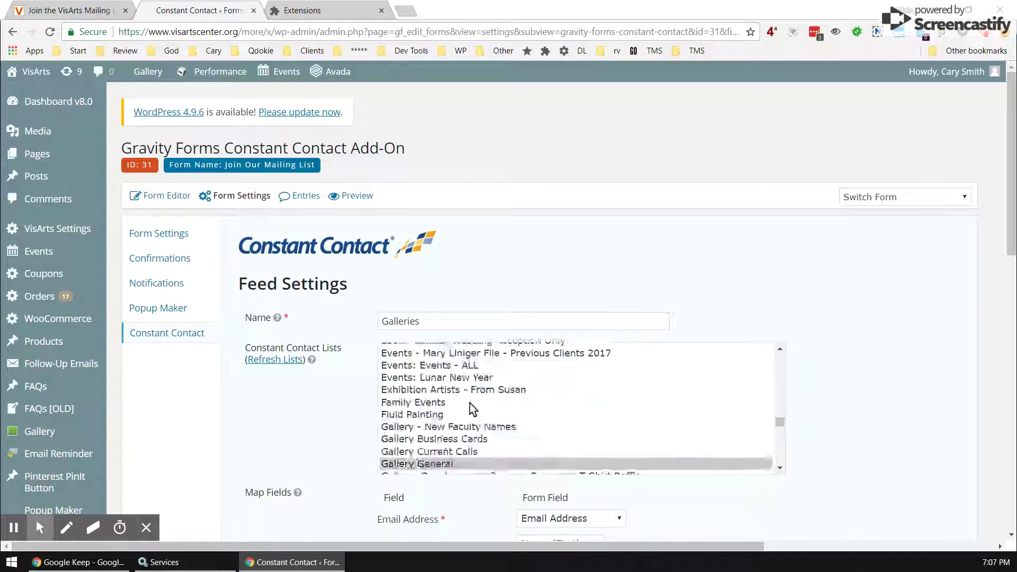
pyautogui.scroll(-2, 474, 410)
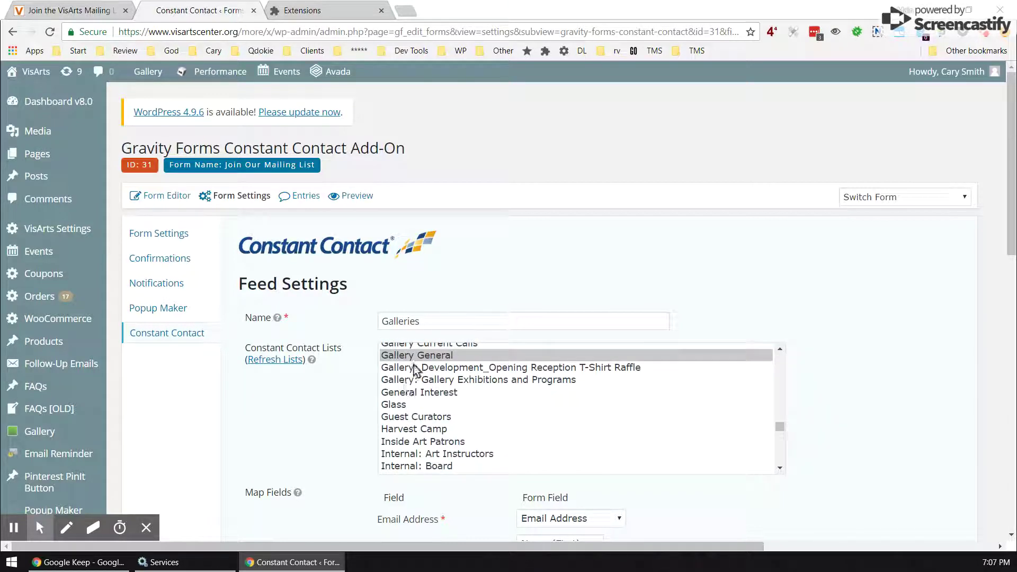
# - Replace Gallery General with General Interest alongside "ALL Join Our Mailing List" in the Galleries feed, and review its field mappings and opt-in condition
pyautogui.keyDown('ctrl'); pyautogui.click(449, 363); pyautogui.keyUp('ctrl')
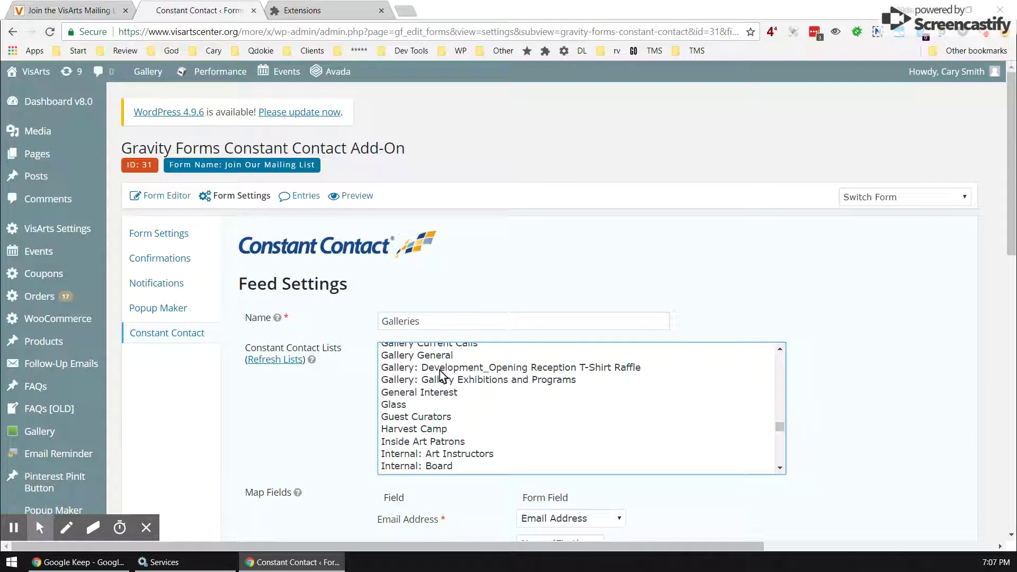
pyautogui.click(424, 394)
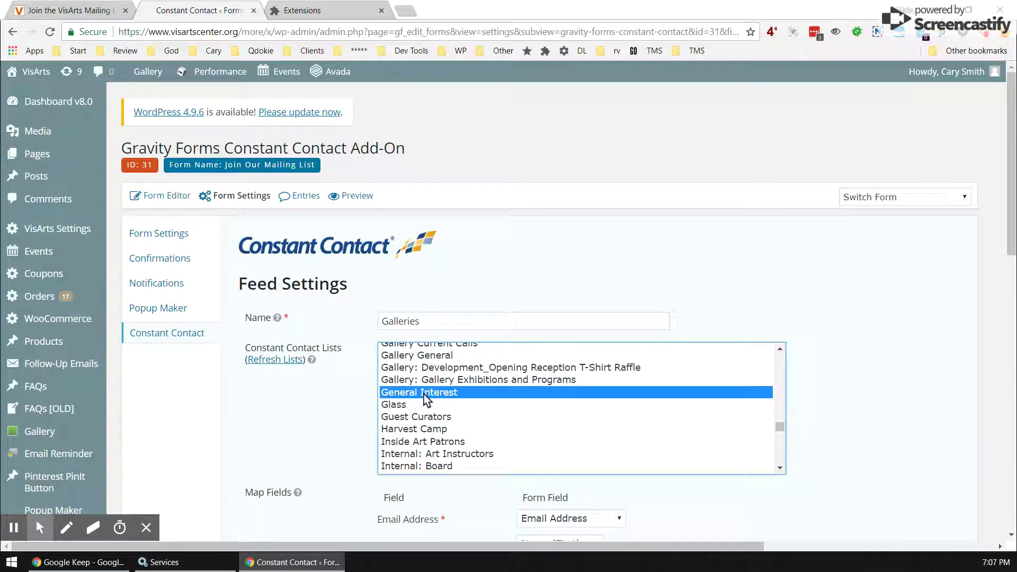
pyautogui.scroll(15, 433, 395)
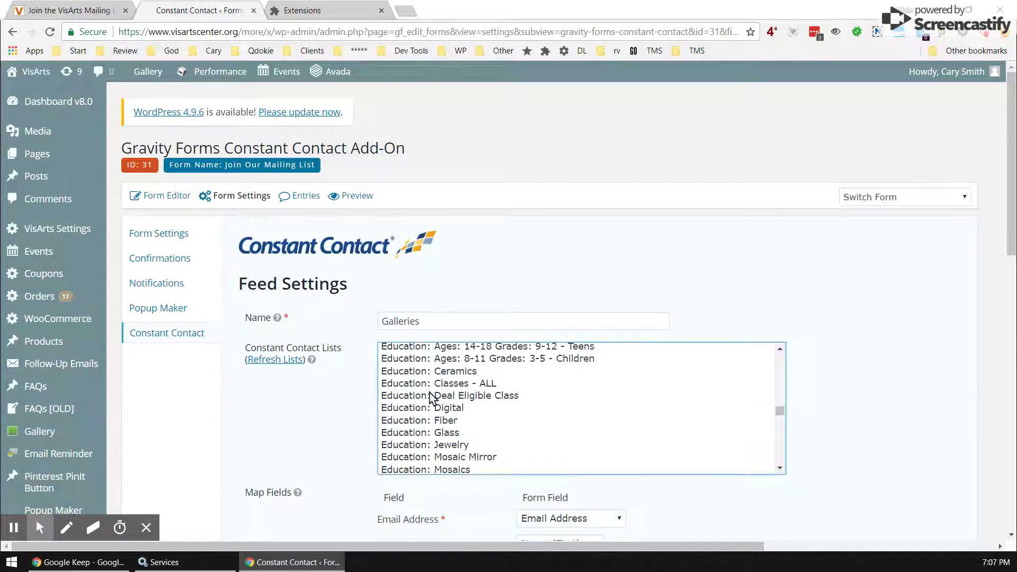
pyautogui.scroll(-5, 433, 397)
pyautogui.click(433, 401)
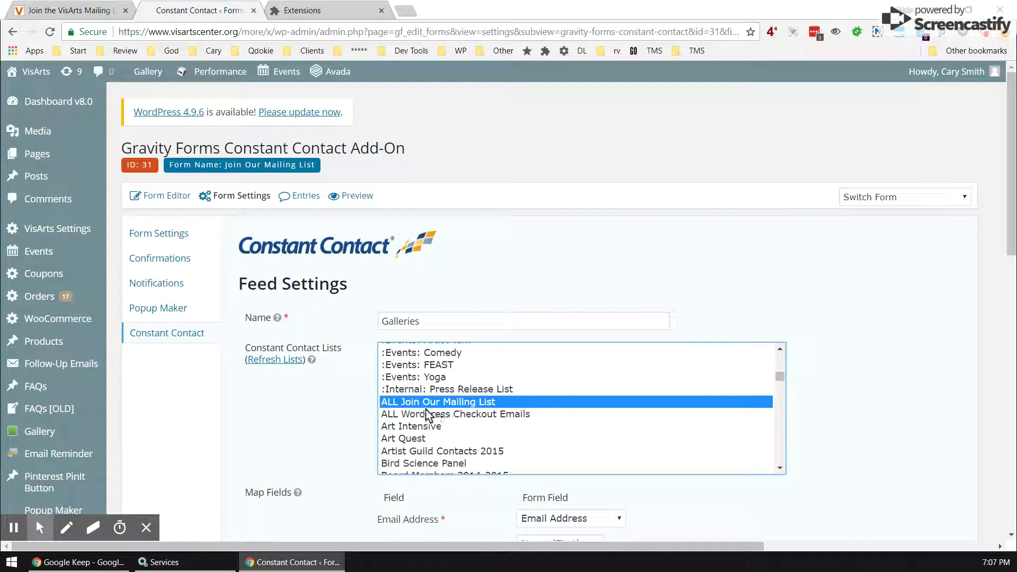
pyautogui.scroll(-6, 372, 430)
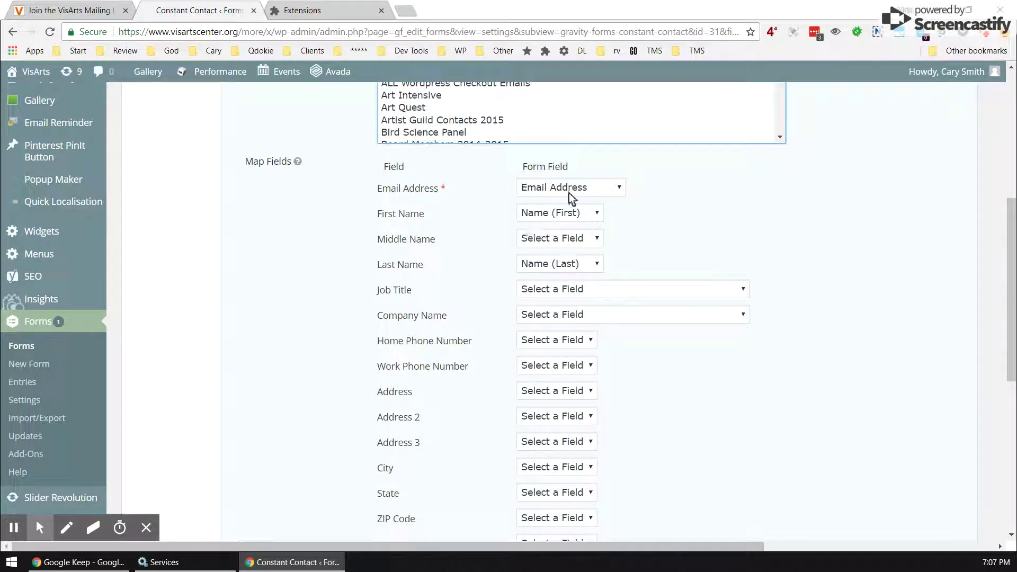
pyautogui.scroll(-5, 608, 227)
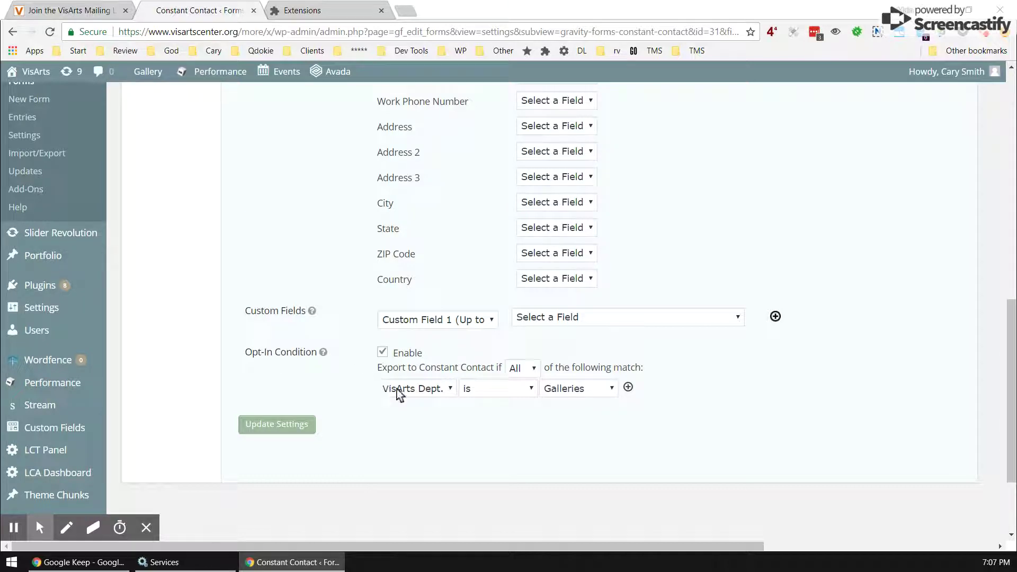
# - Leave the Galleries feed settings and open the Event Categories page in the Events section
pyautogui.click(285, 430)
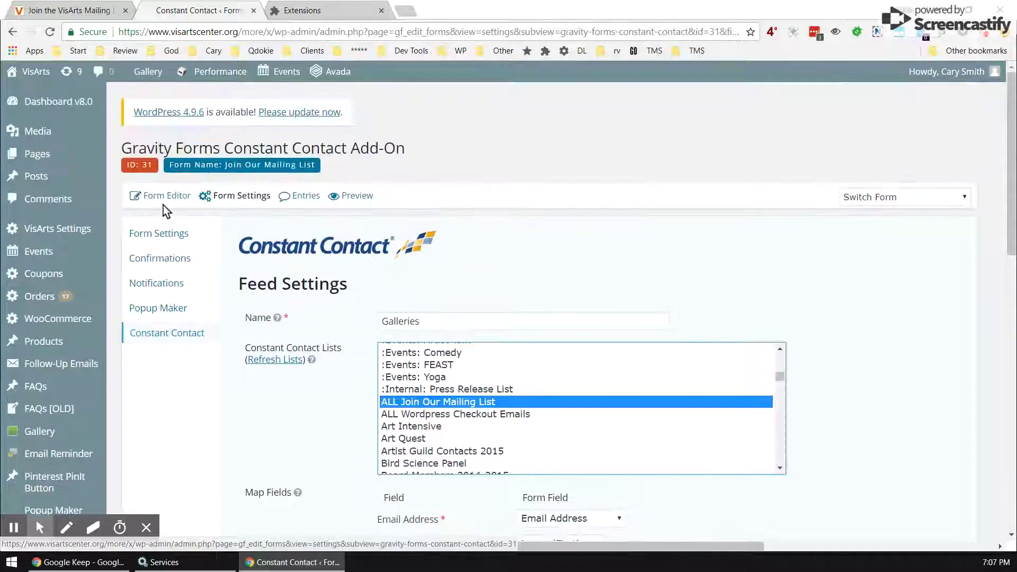
pyautogui.moveTo(65, 238)
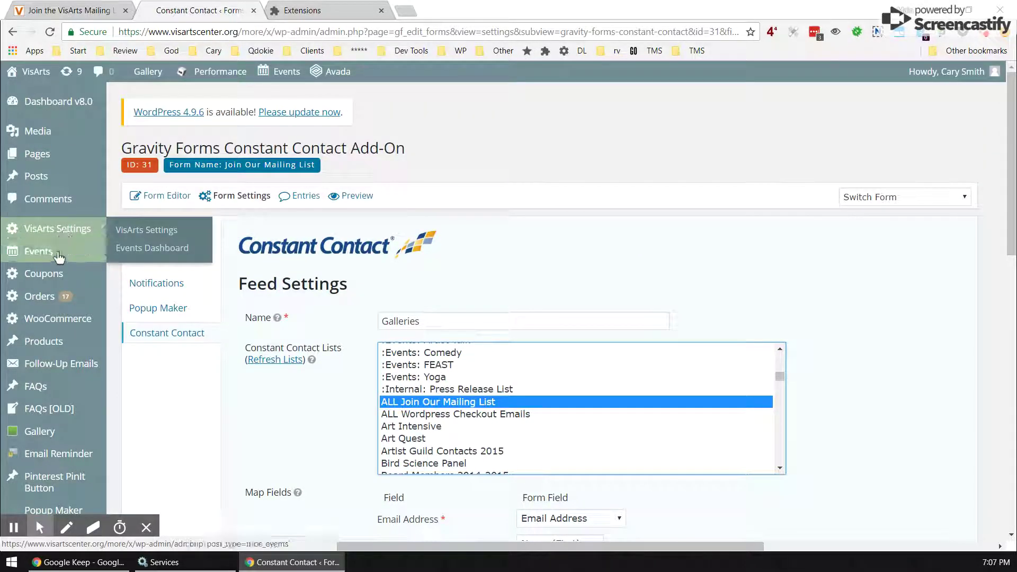
pyautogui.moveTo(58, 257)
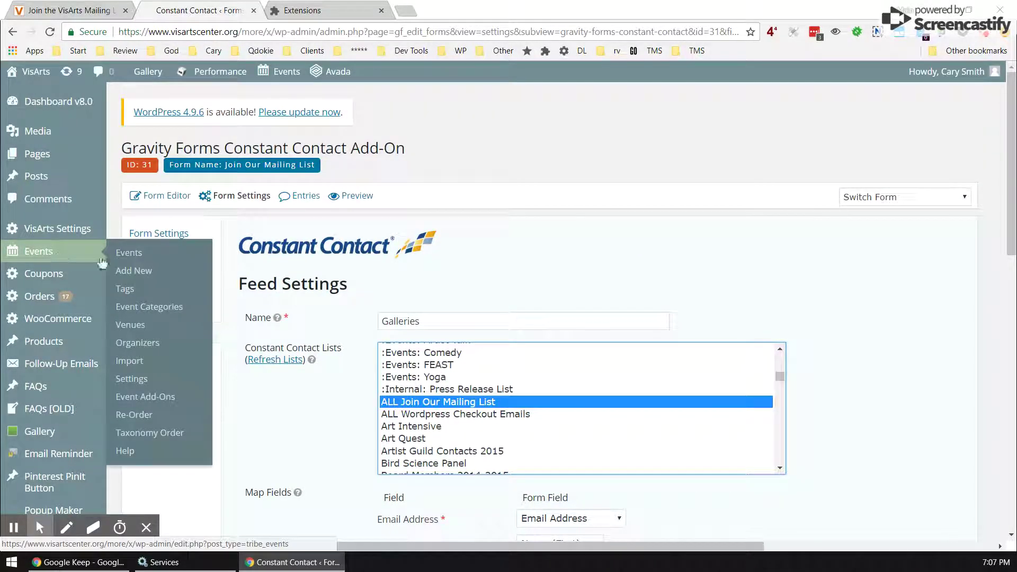
pyautogui.click(167, 310)
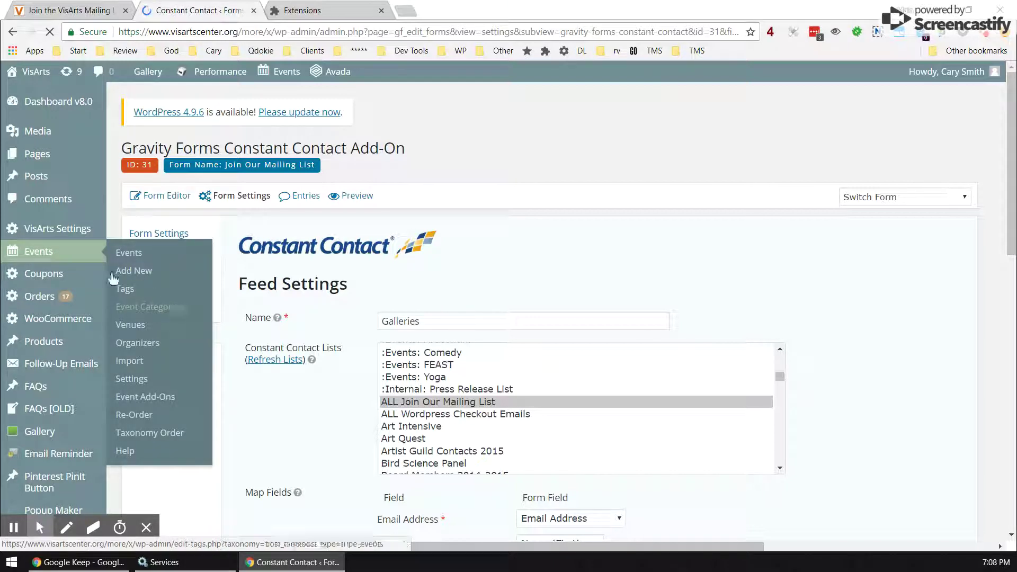
pyautogui.click(147, 310)
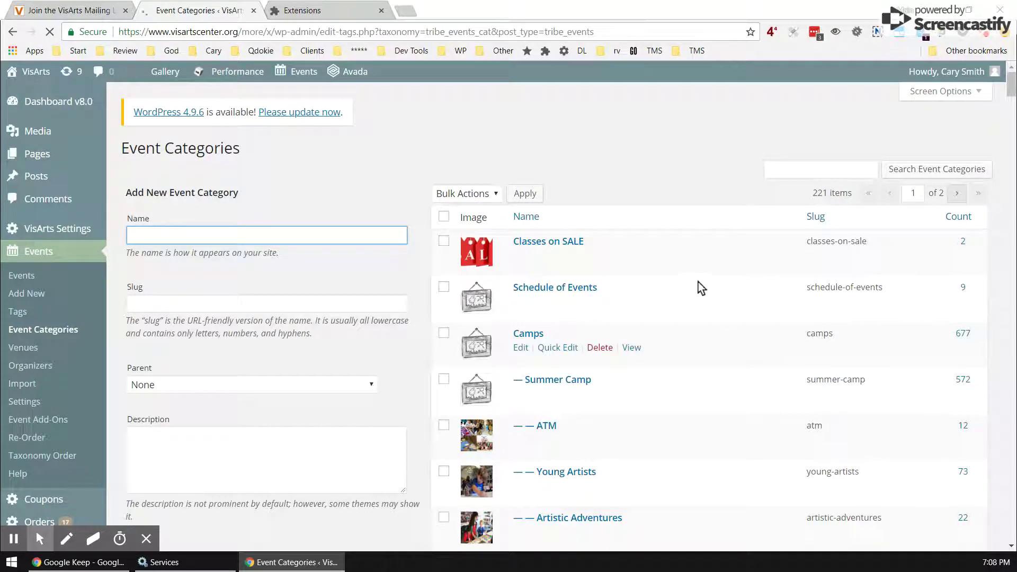
# - Search the event categories for "try the w" and open the Try the Wheel category for editing
pyautogui.scroll(-5, 696, 288)
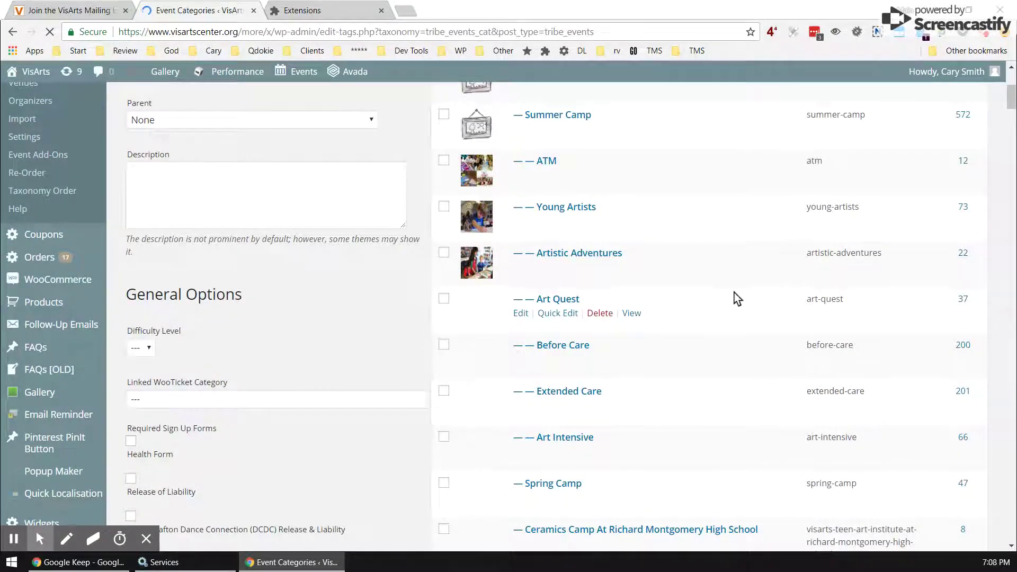
pyautogui.scroll(-6, 738, 299)
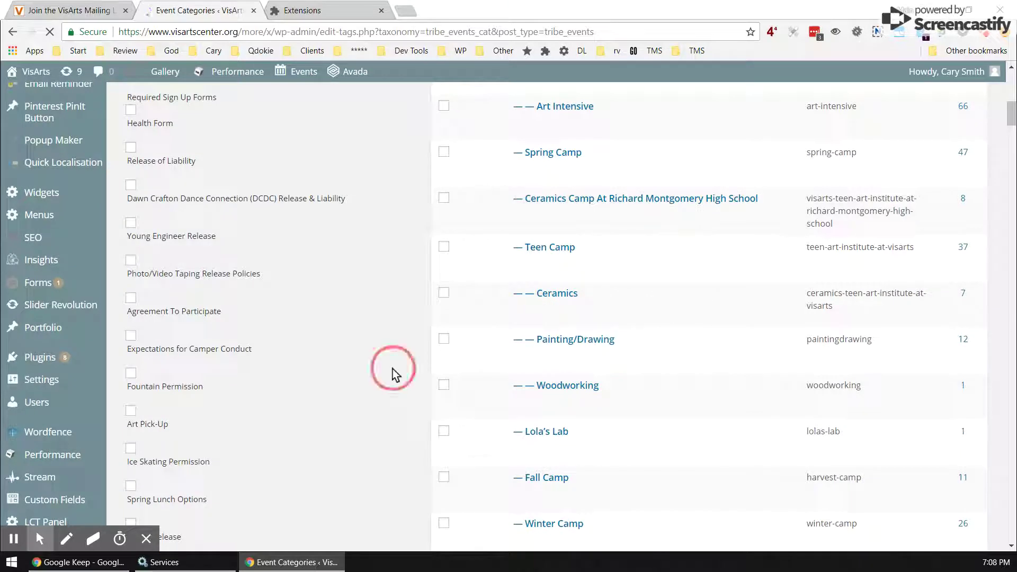
pyautogui.hotkey('ctrl', 'f')
pyautogui.write('try')
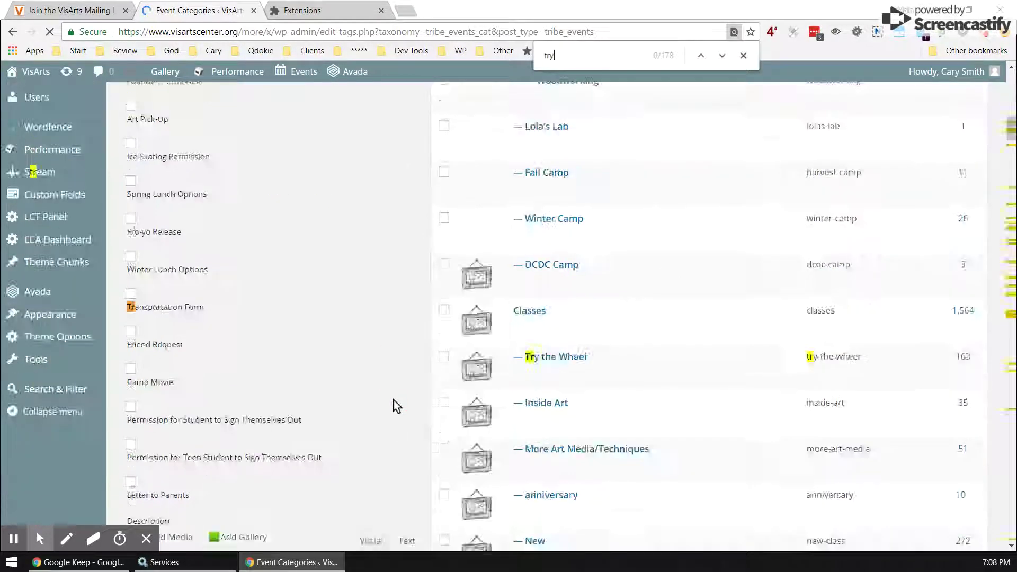
pyautogui.write(' the w')
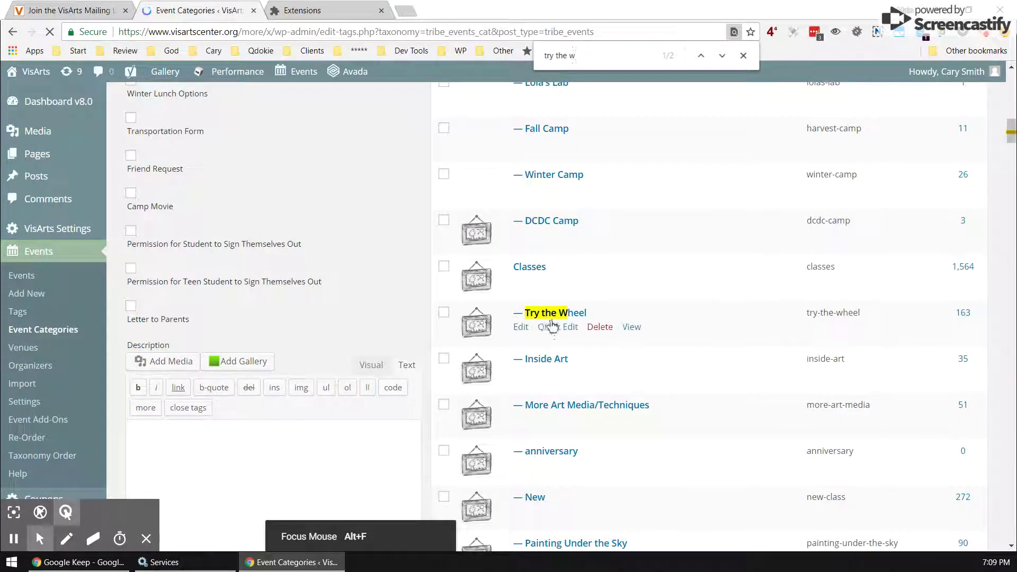
pyautogui.click(522, 328)
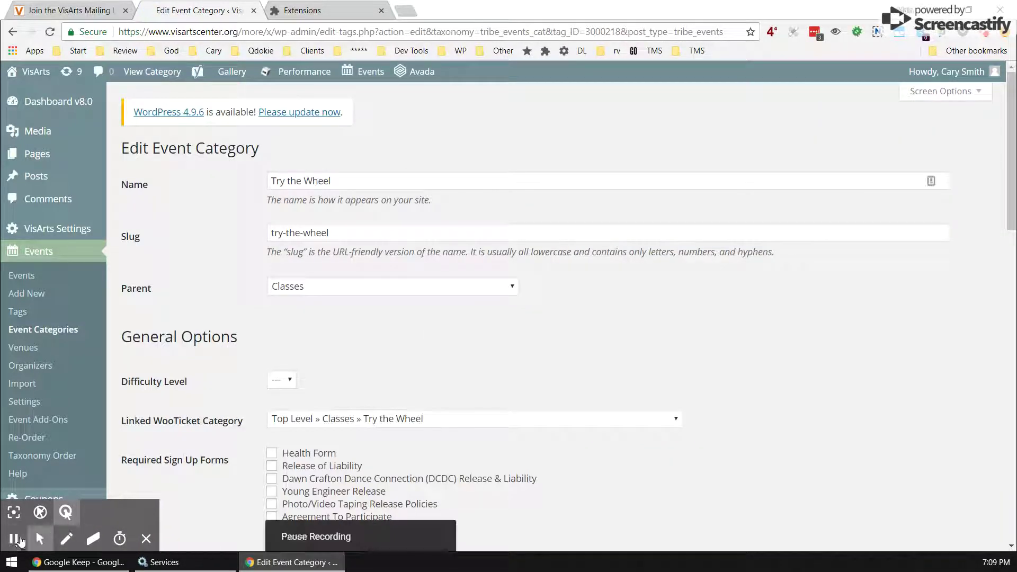
# - Add "::::Education: Deal - Amazon Local" and "Camp 2014: Harvest" to the category's Constant Contact Lists
pyautogui.scroll(-7, 444, 308)
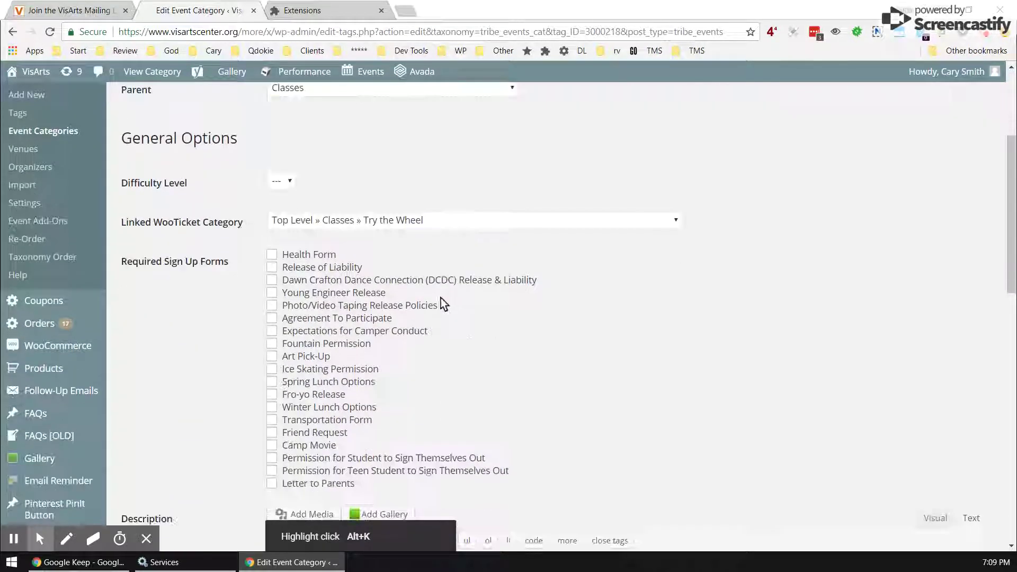
pyautogui.scroll(-7, 444, 304)
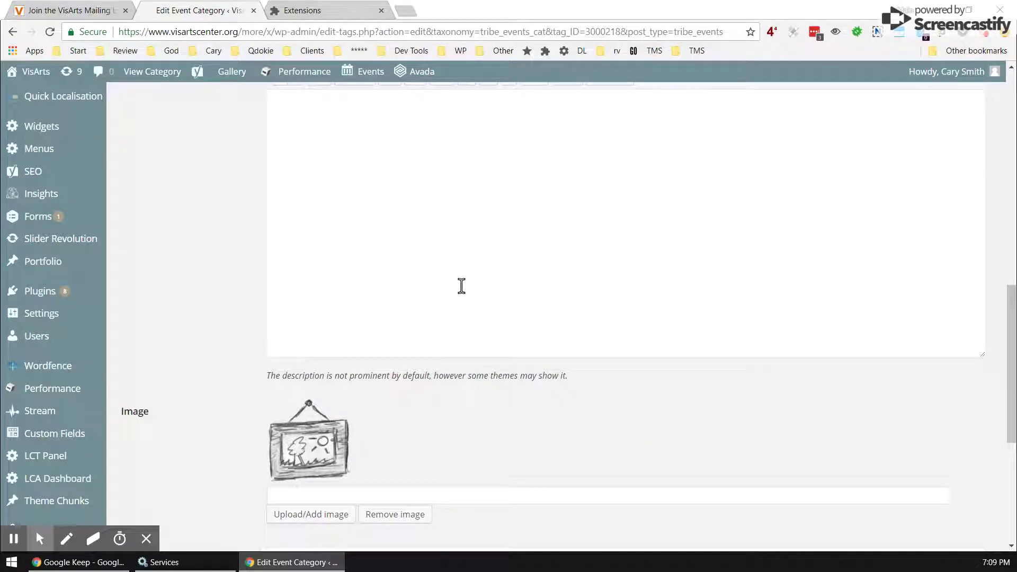
pyautogui.scroll(-3, 480, 271)
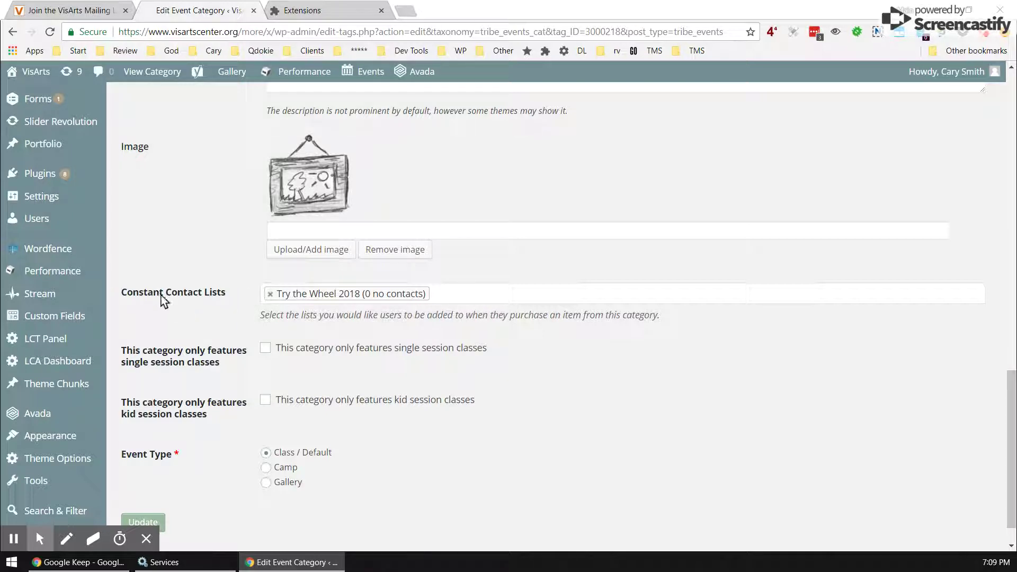
pyautogui.click(453, 294)
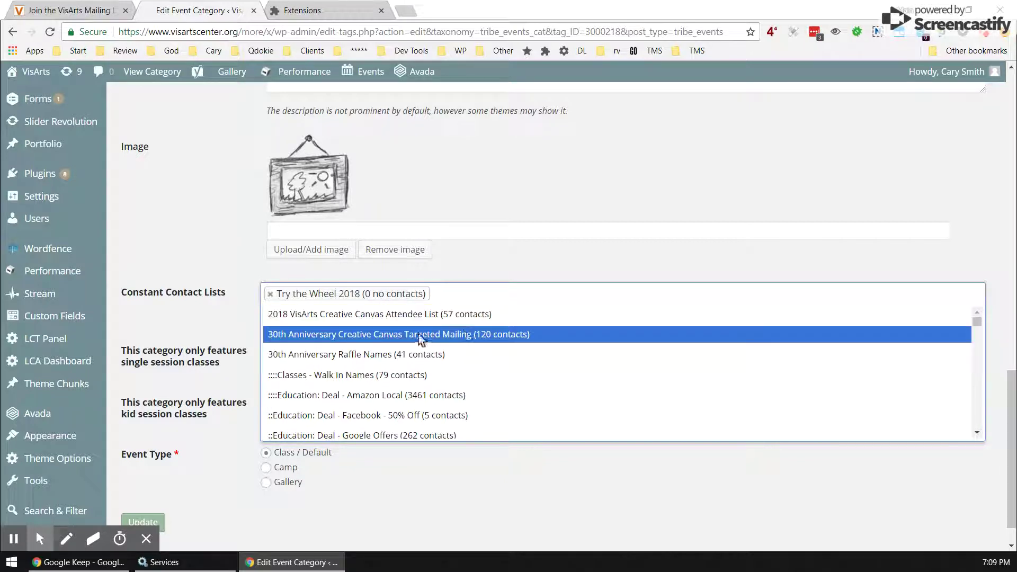
pyautogui.click(350, 398)
pyautogui.click(727, 295)
pyautogui.scroll(-10, 554, 416)
pyautogui.click(390, 393)
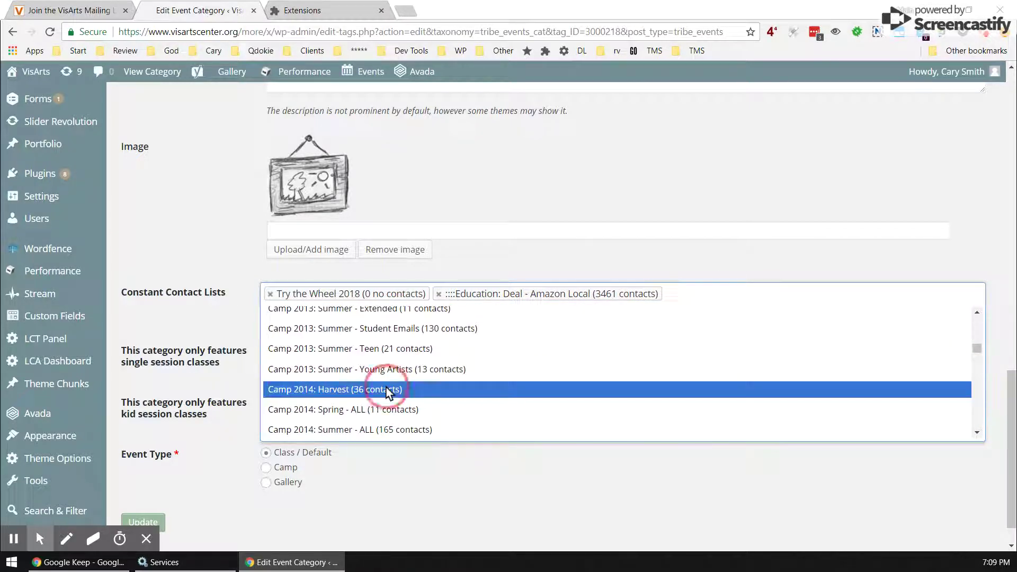
# - Remove Try the Wheel 2018 from the category's Constant Contact Lists and close the list picker
pyautogui.click(271, 295)
pyautogui.click(705, 297)
pyautogui.click(447, 395)
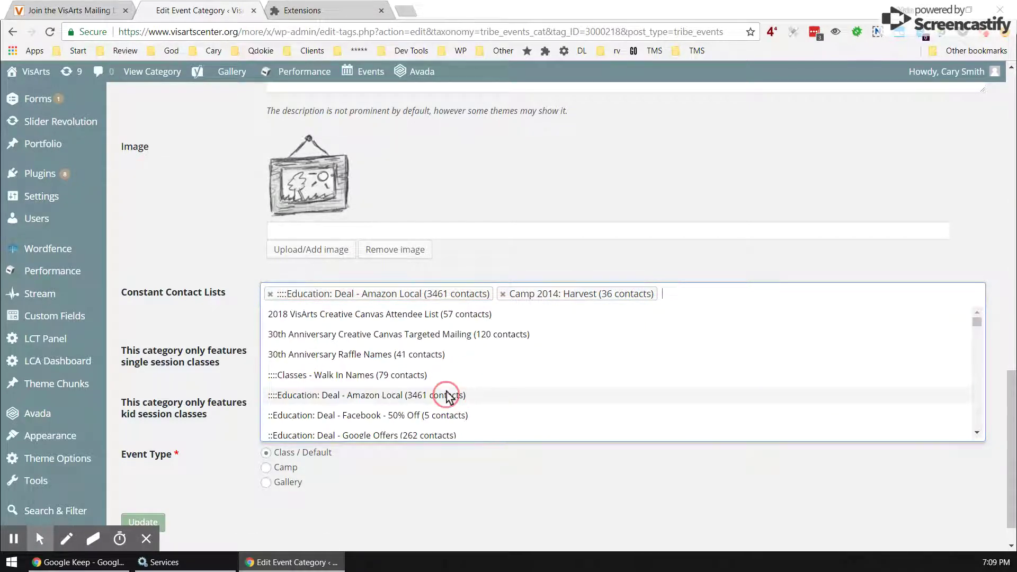
pyautogui.click(714, 248)
pyautogui.scroll(-1, 497, 327)
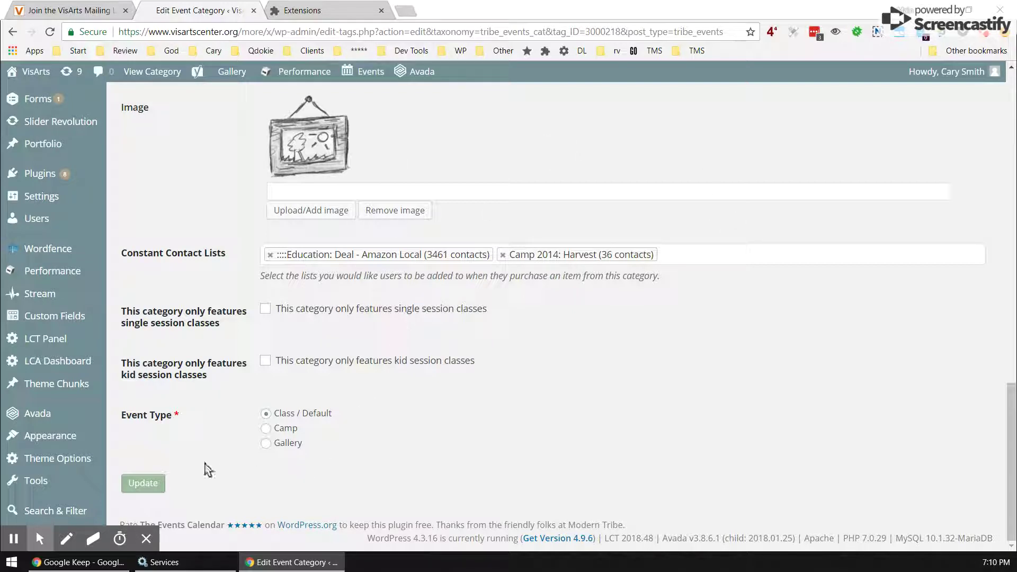
pyautogui.click(141, 483)
# - Switch to Constant Contact, view the ALL Wordpress Checkout Emails list, and compare it with the lists chosen for the event category
pyautogui.moveTo(924, 90); pyautogui.dragTo(459, 13)
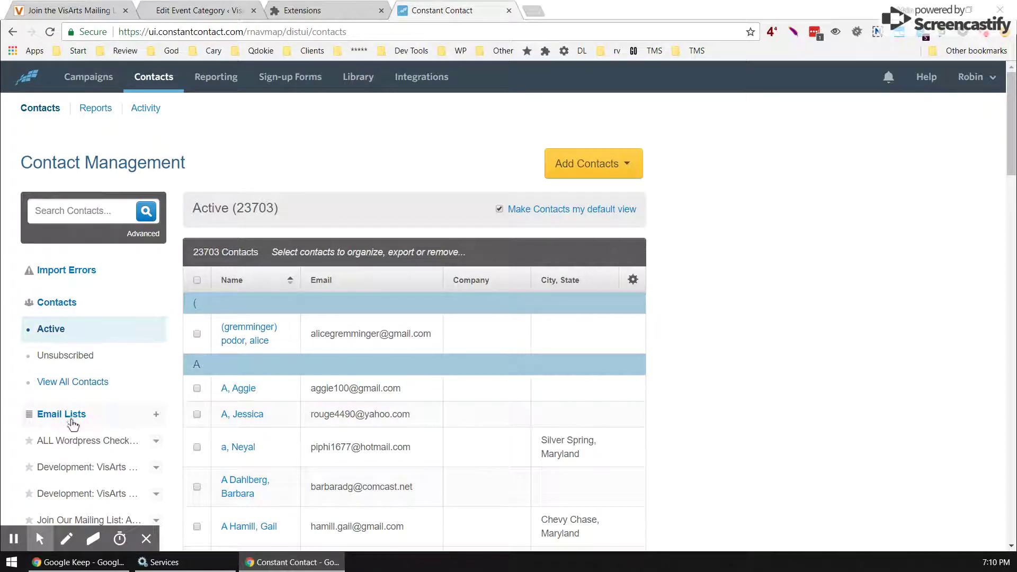
pyautogui.click(77, 447)
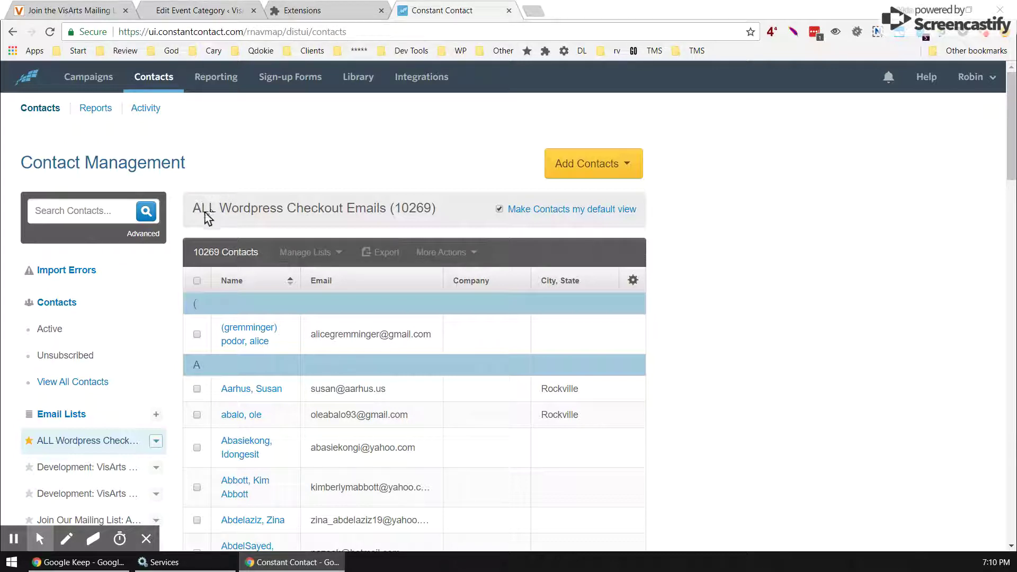
pyautogui.click(221, 16)
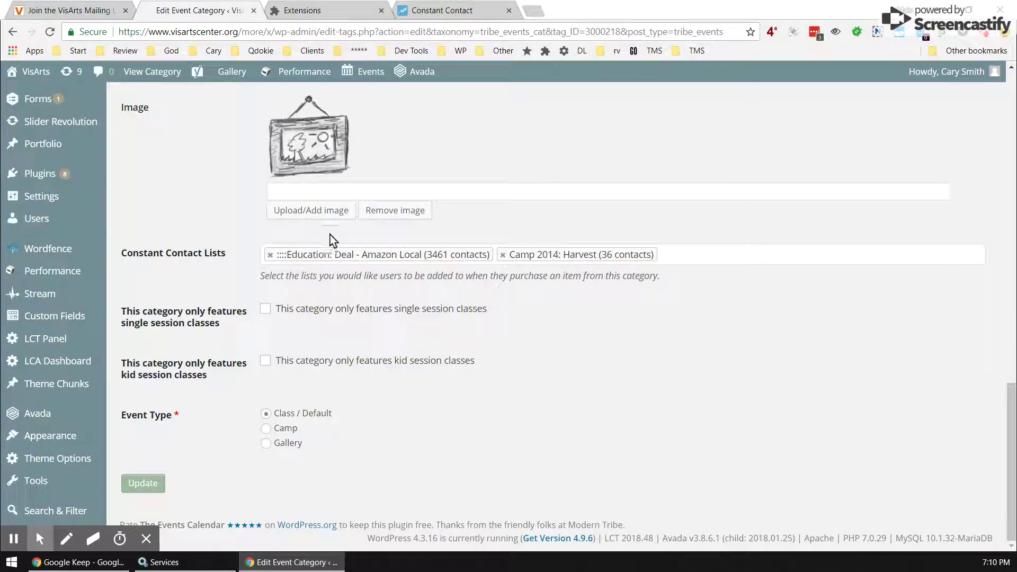
pyautogui.click(462, 15)
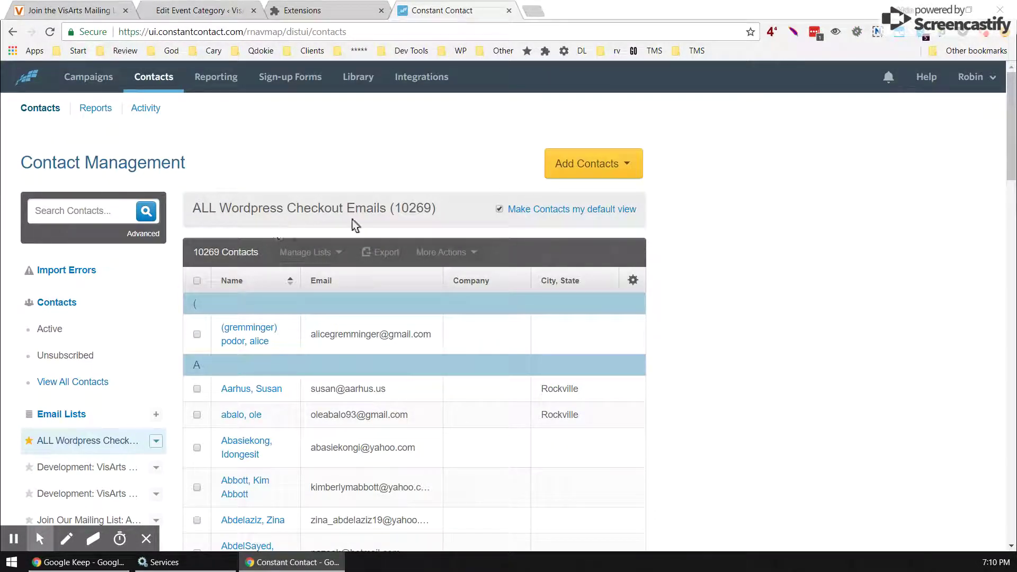